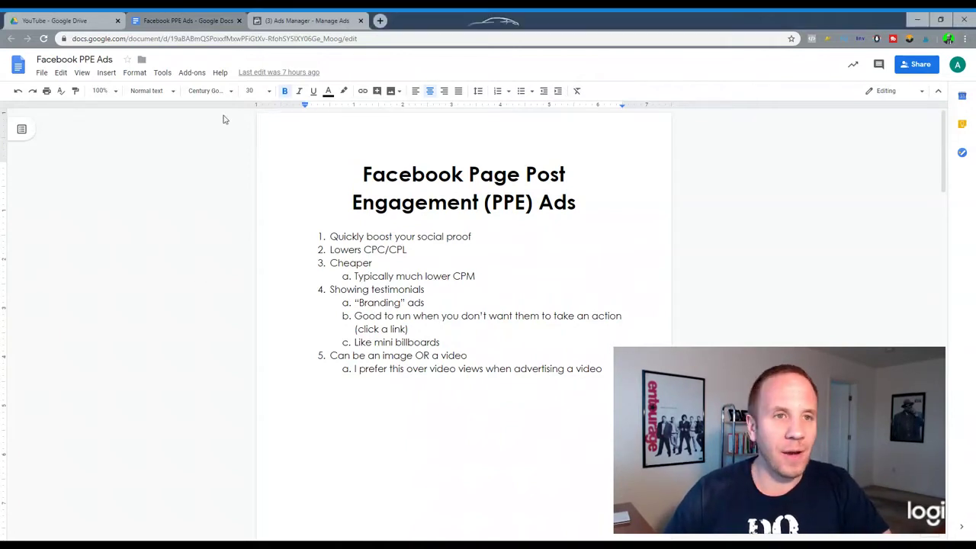
- From the campaigns overview, start a new campaign in the Quick Creation form
left_click(296, 22)
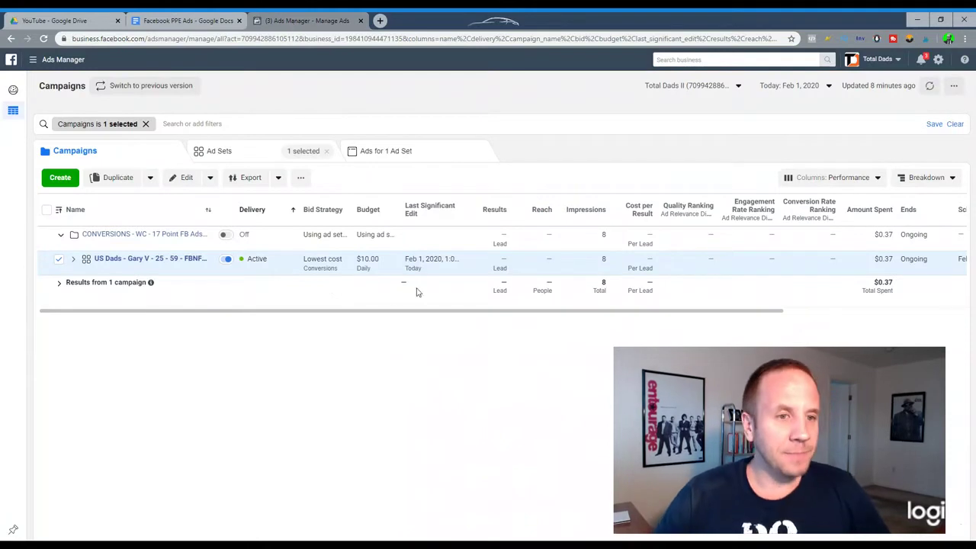
left_click(58, 180)
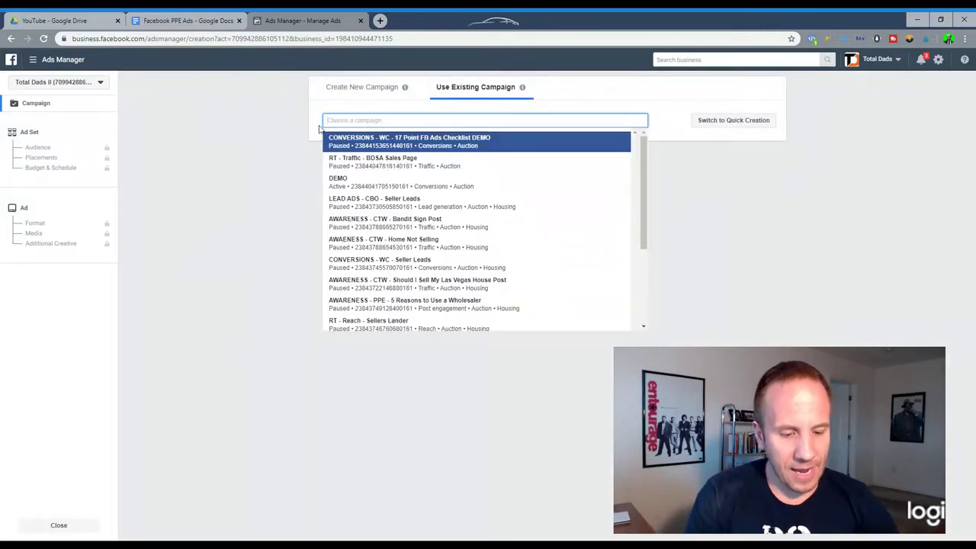
type("ENGAGEMENT -")
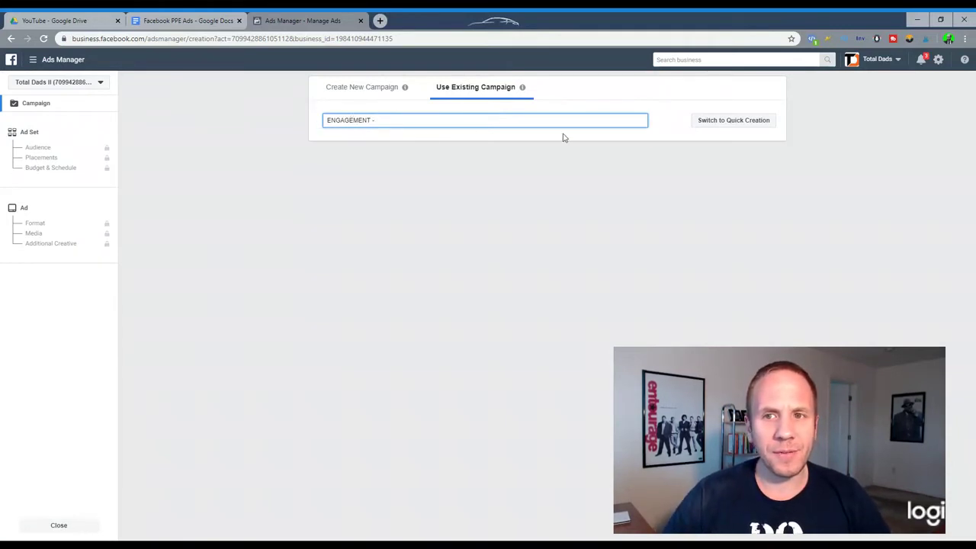
left_click(706, 122)
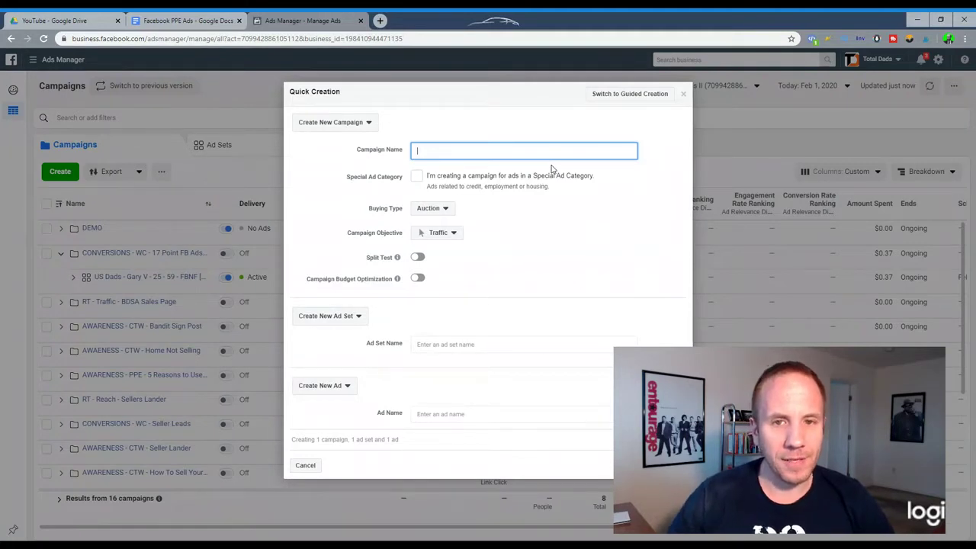
- Name the campaign 'engagement - PPE - 17 Point FB Ads Checklist' with the Post engagement objective
type("engagement - ")
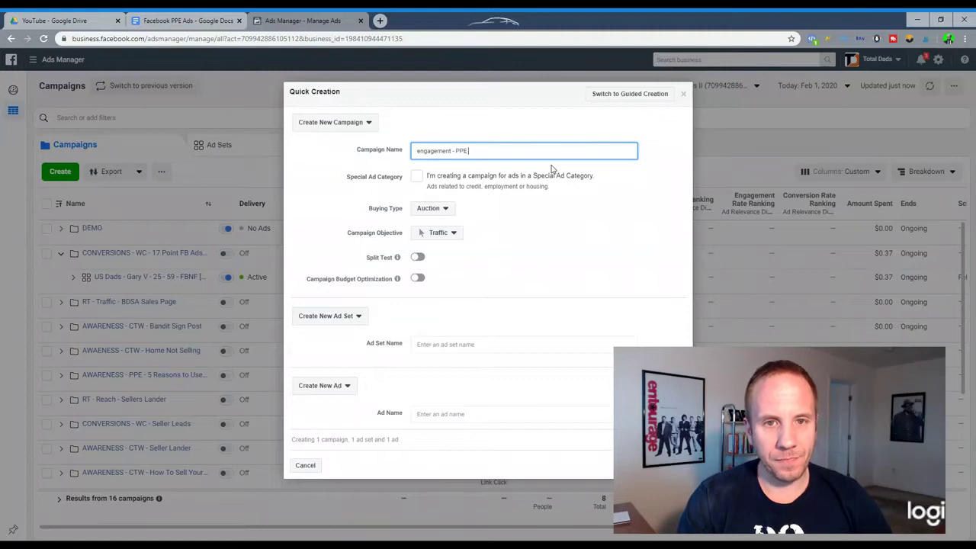
type("PPE")
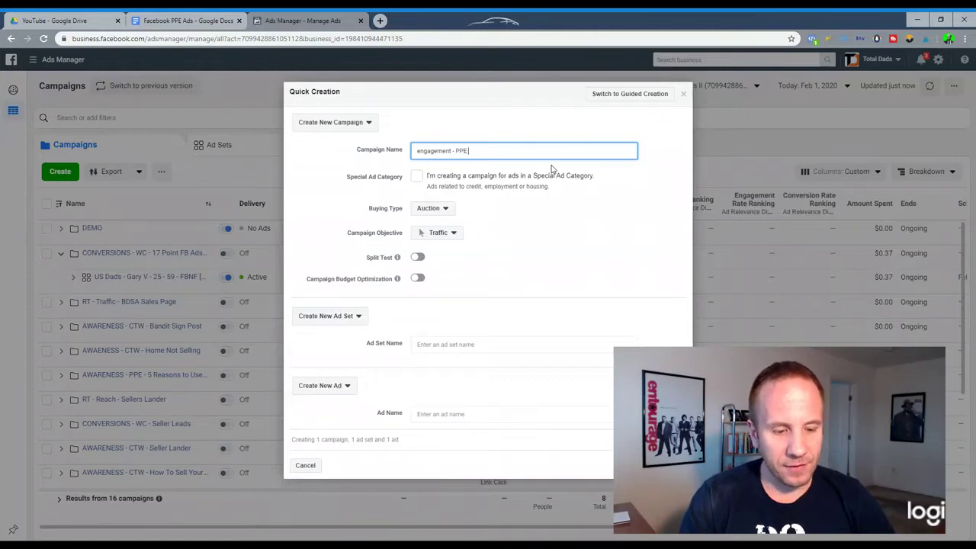
type(" -")
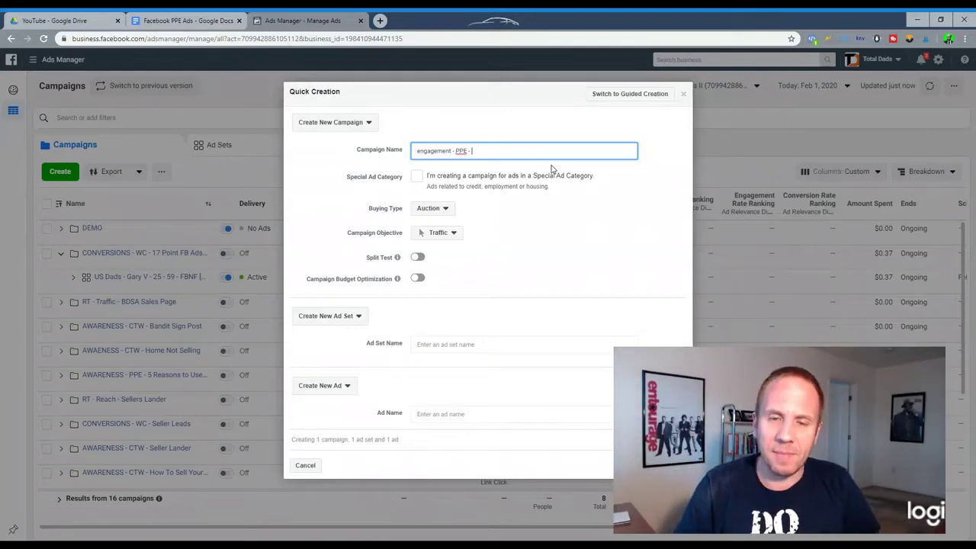
type("17 Point FB Ads Checklist")
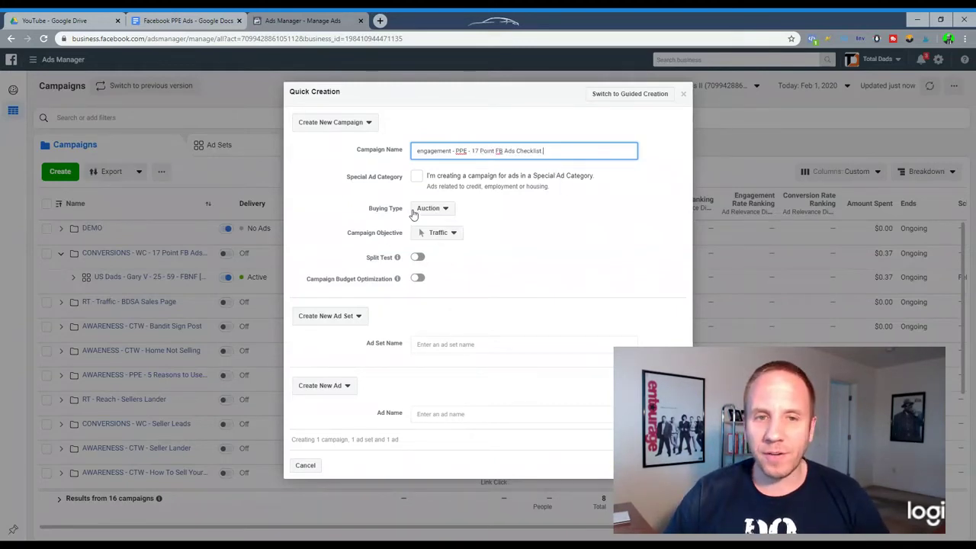
left_click(448, 234)
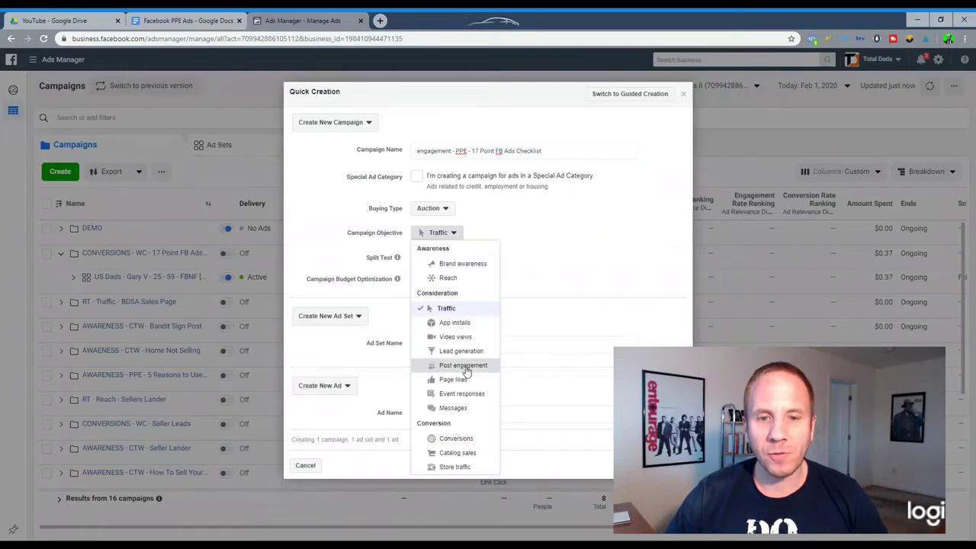
left_click(463, 366)
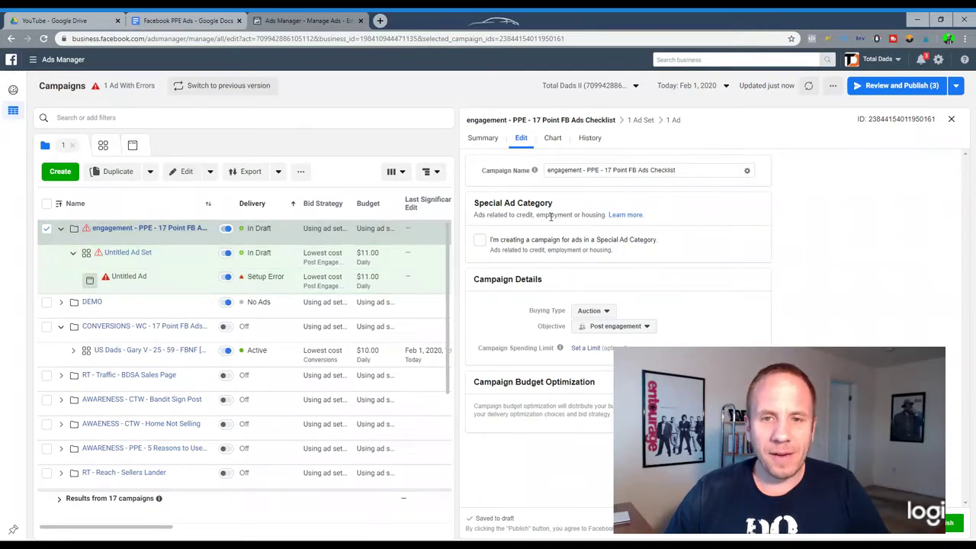
- Cut the Untitled Ad Set's daily budget from $11.00 to $3.00
mouse_move(171, 258)
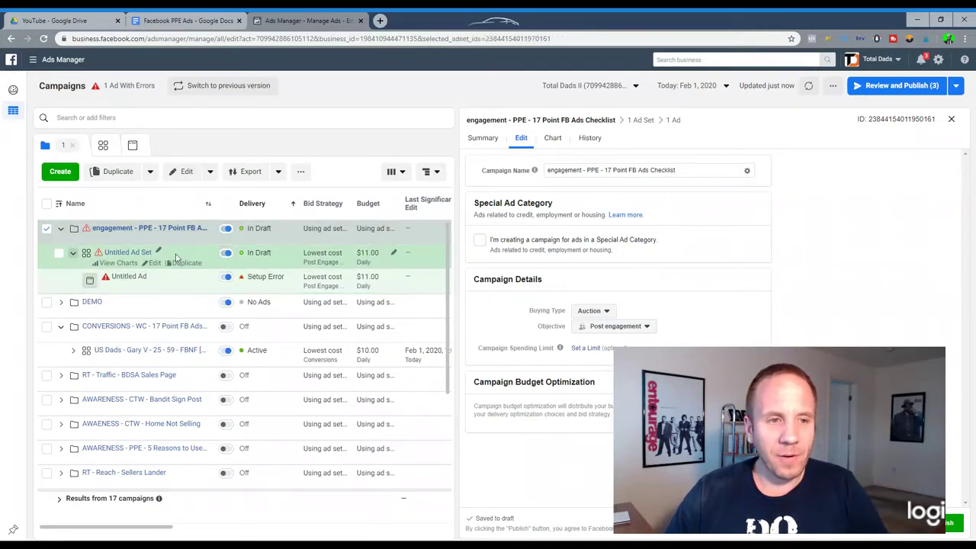
left_click(175, 258)
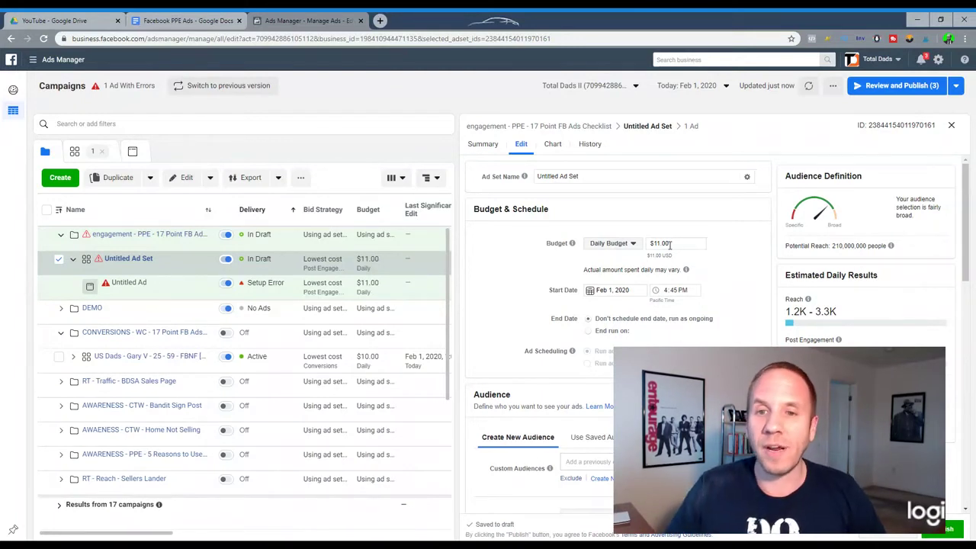
left_click_drag(670, 244, 645, 240)
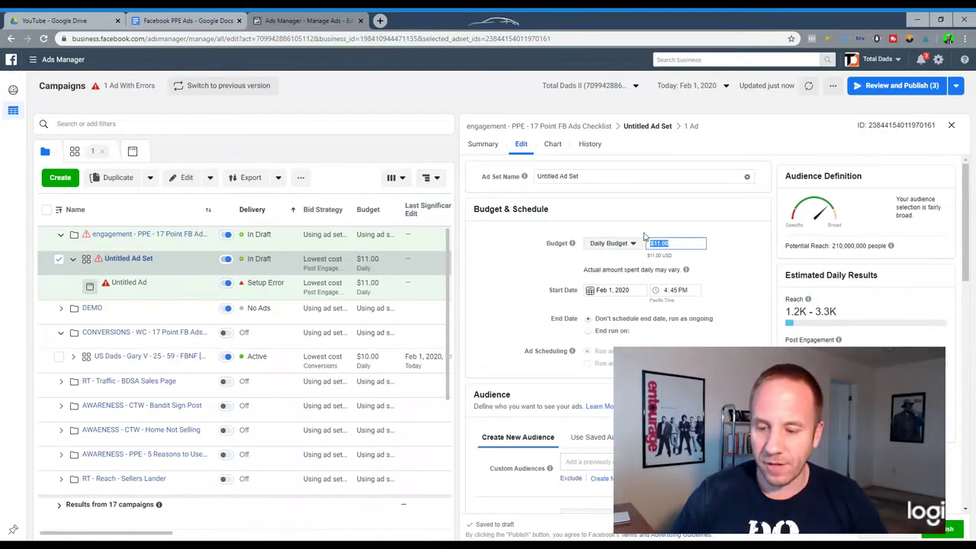
type("11")
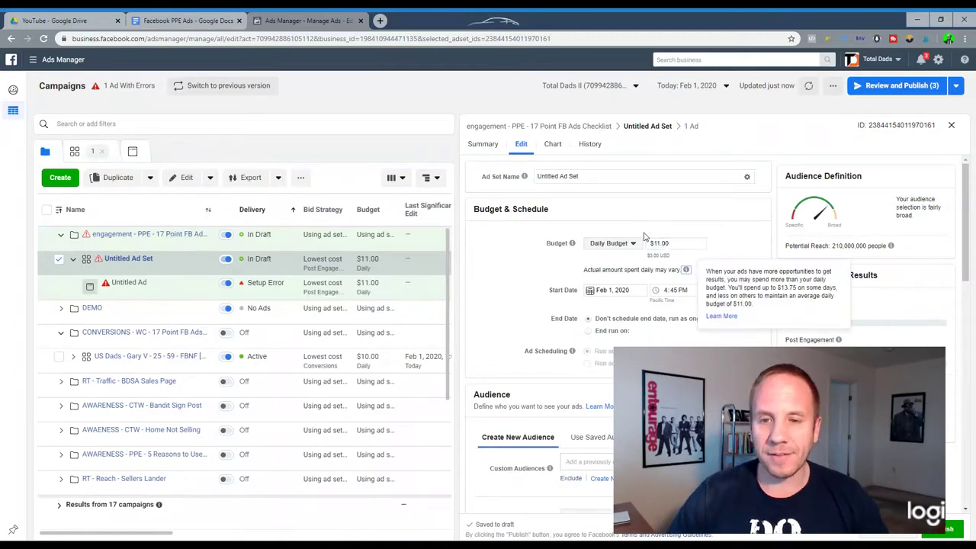
scroll(707, 332, "down", 2)
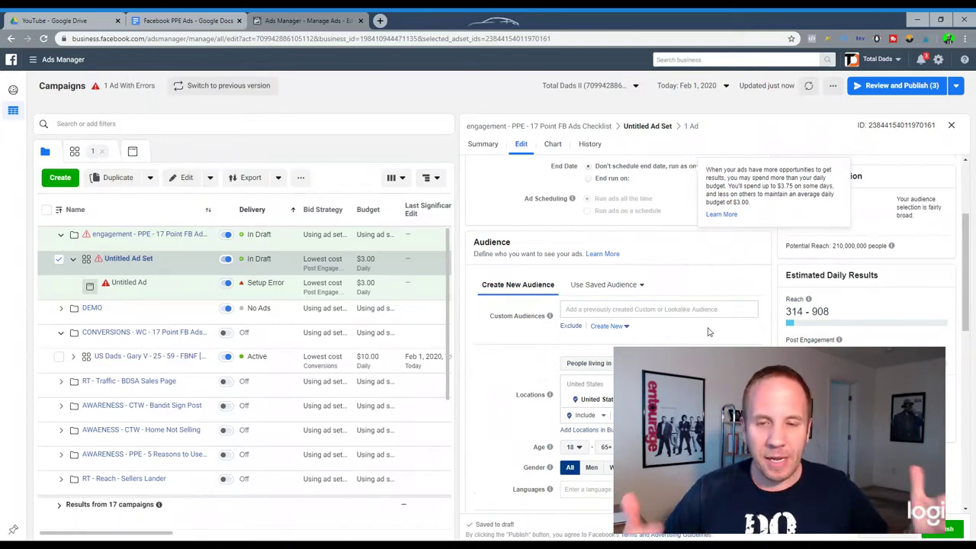
- Limit the audience to men aged 25 to 59
scroll(696, 268, "down", 3)
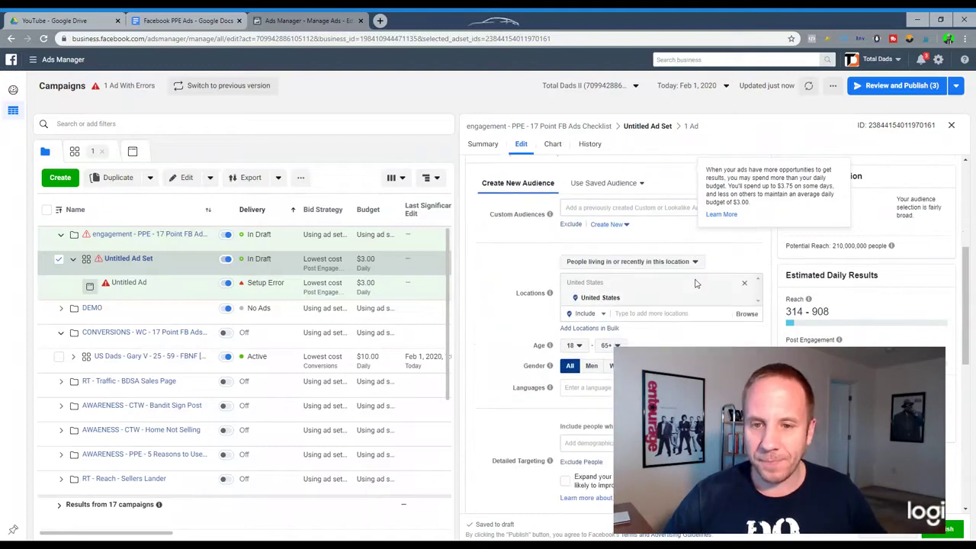
scroll(624, 315, "down", 2)
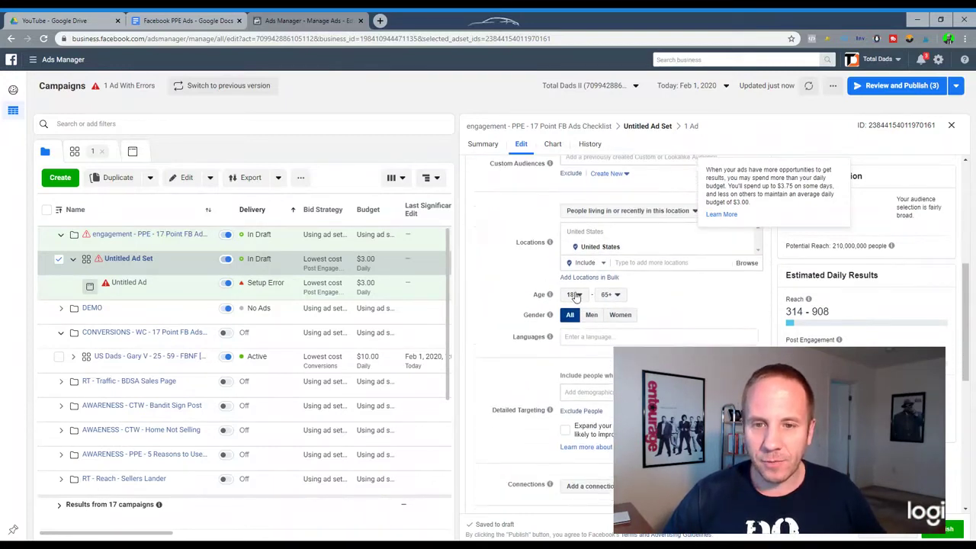
left_click(574, 294)
scroll(585, 425, "down", 2)
left_click(584, 431)
left_click(610, 294)
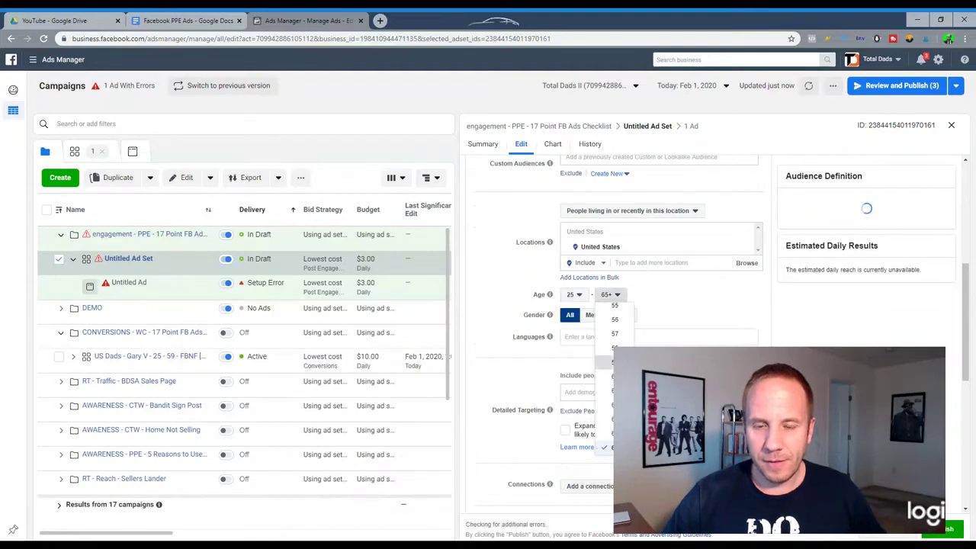
left_click(606, 324)
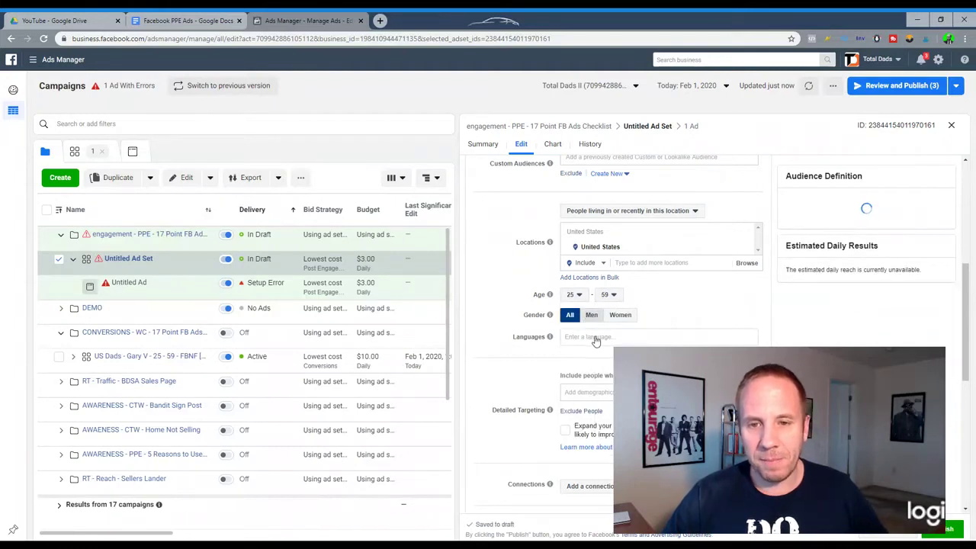
left_click(591, 314)
- Add English (US) as the language and search detailed targeting for 'all parents'
left_click(601, 337)
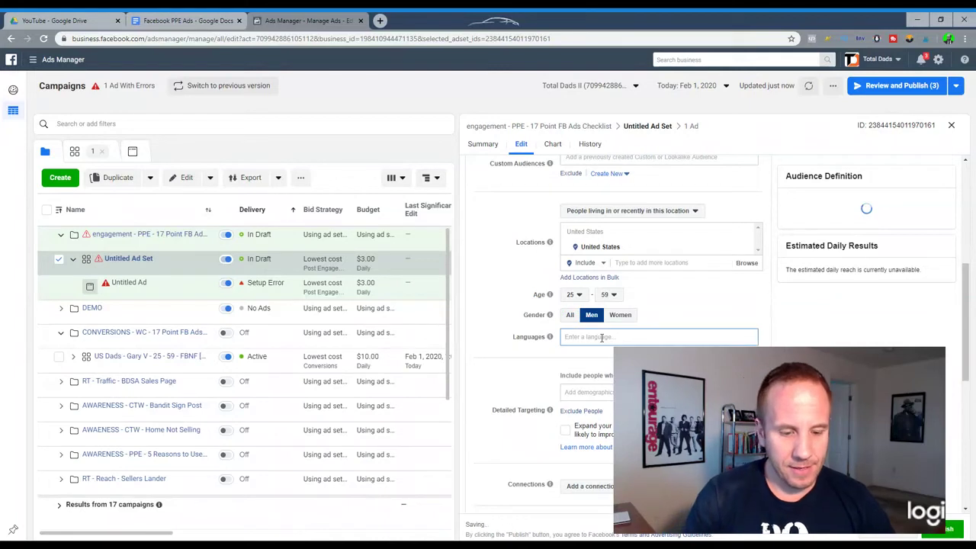
type("english")
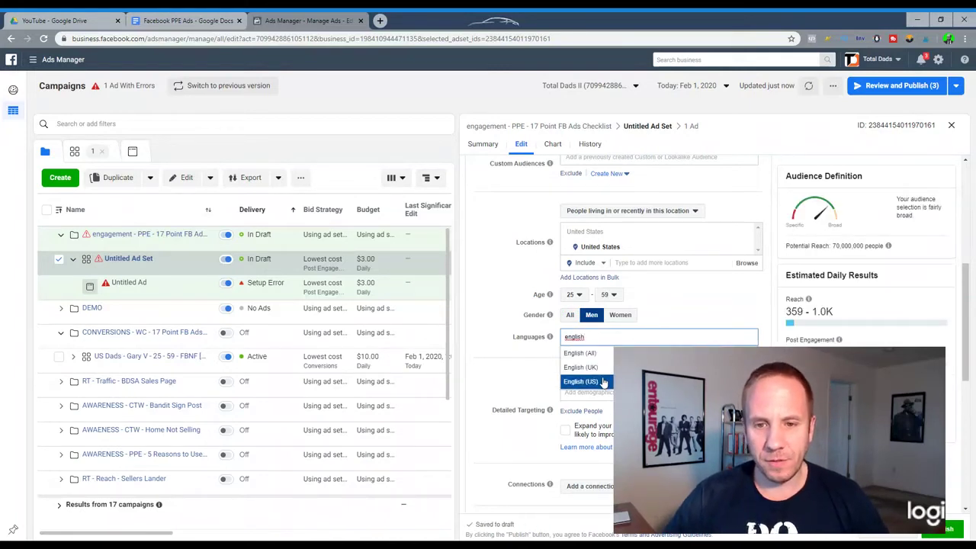
left_click(601, 382)
left_click(590, 406)
type("a")
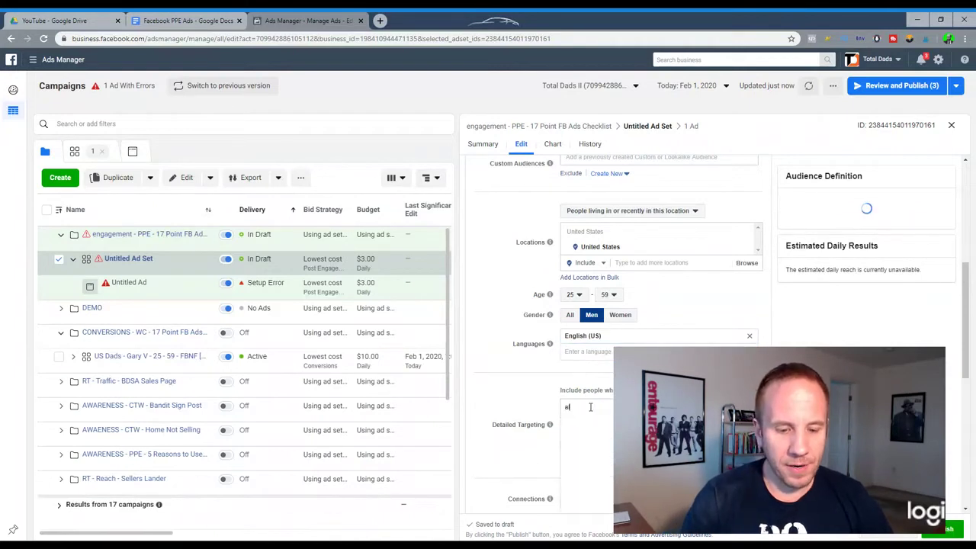
type("ll parents")
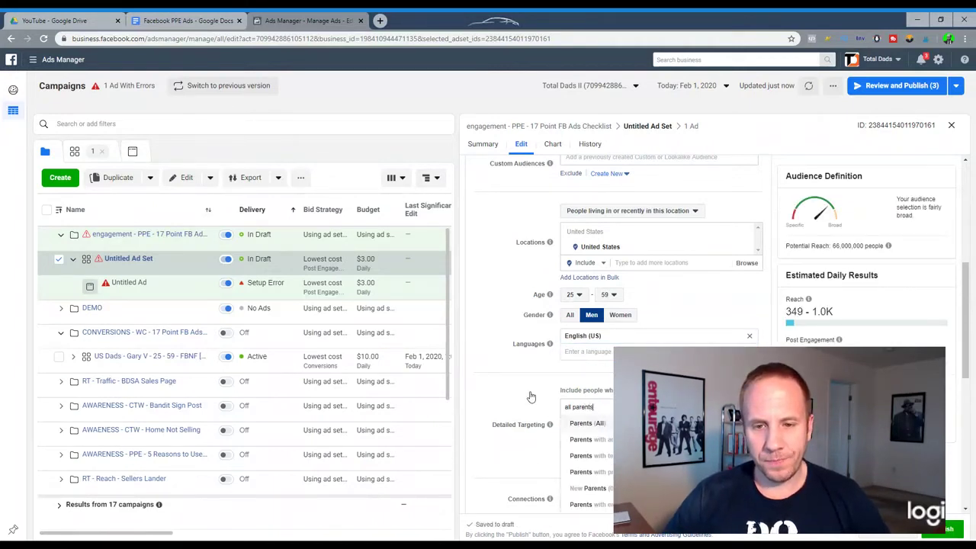
- Add Parents (All), then narrow the audience with the Russell Brunson interest
key("Return")
scroll(525, 358, "down", 2)
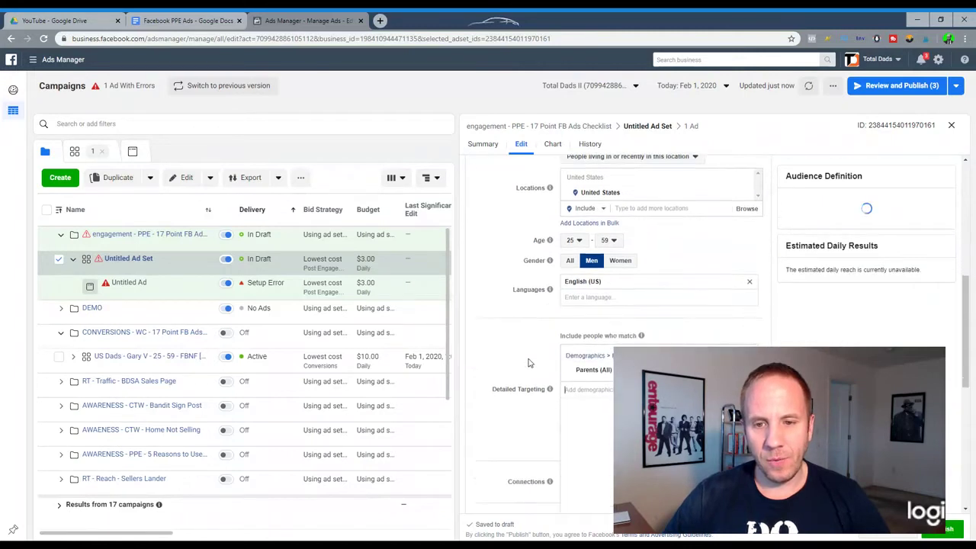
scroll(530, 319, "down", 1)
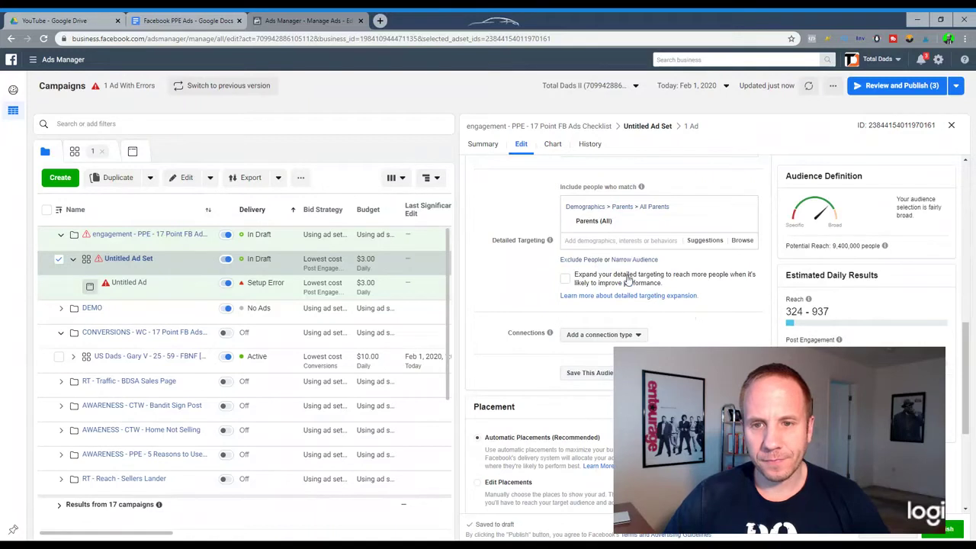
left_click(635, 260)
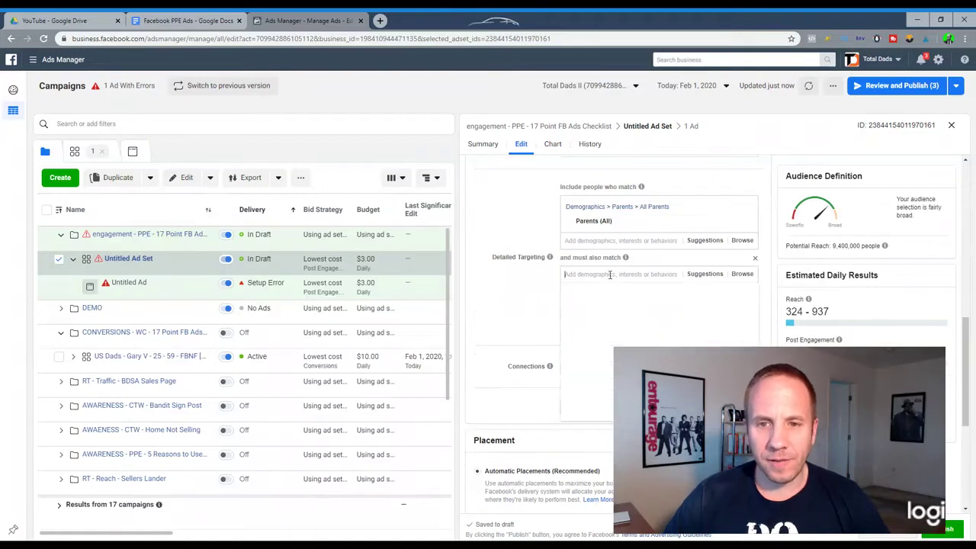
type("gary")
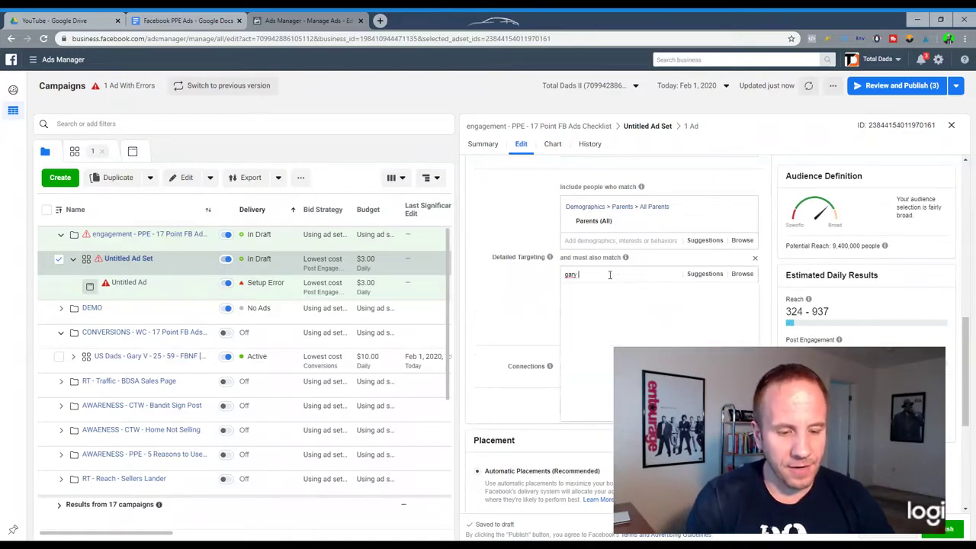
type(" vay")
key("ctrl+a")
type("ru")
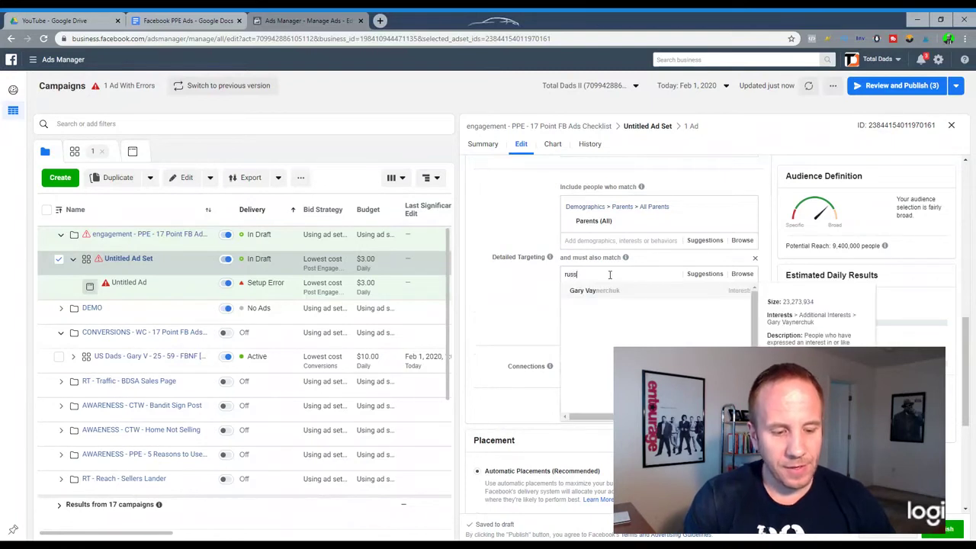
type("ssell brunson")
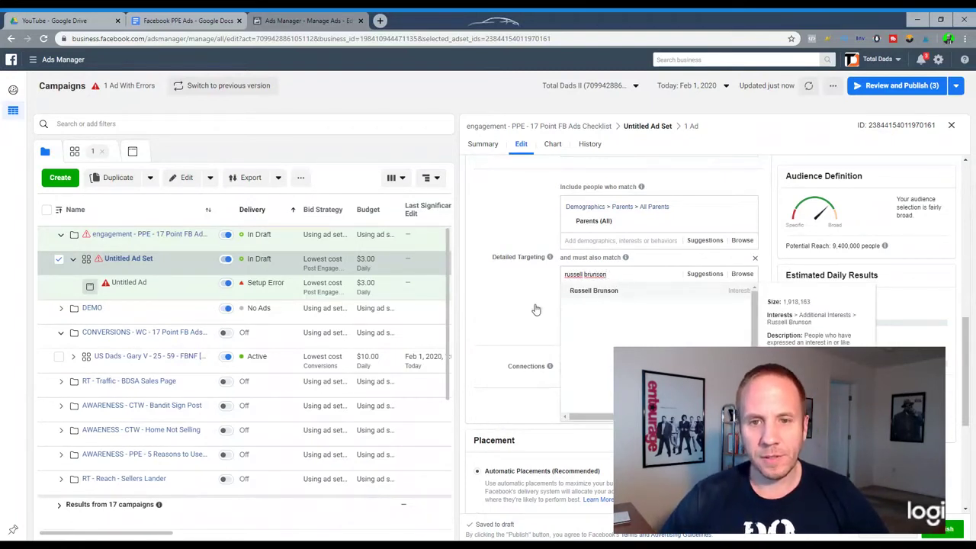
left_click(705, 290)
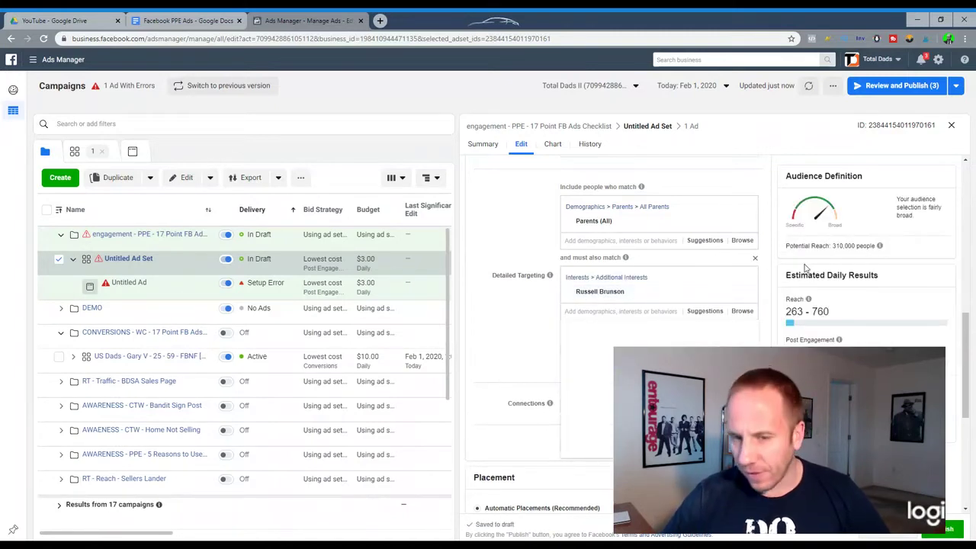
left_click(513, 338)
- Switch to manual placements, leaving the device options unchanged
scroll(513, 338, "down", 1)
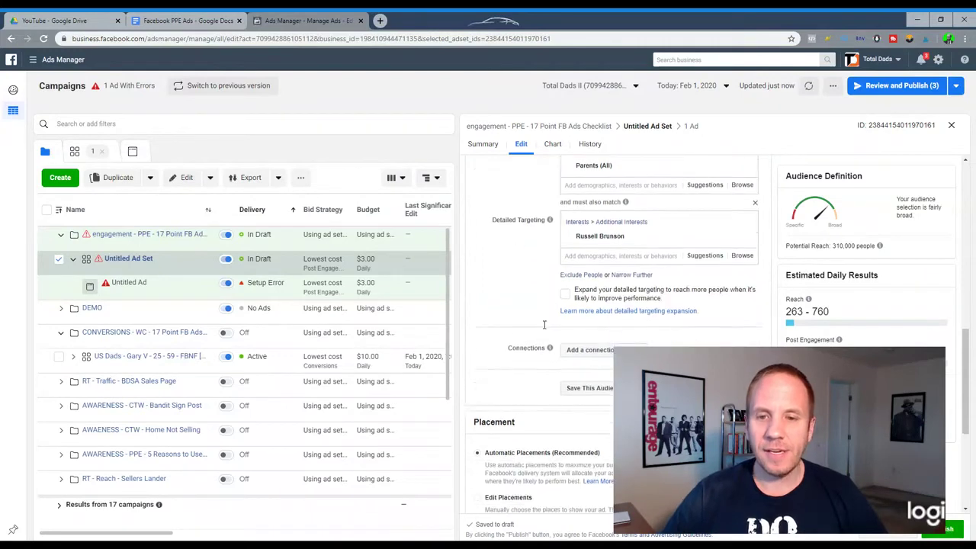
mouse_move(551, 300)
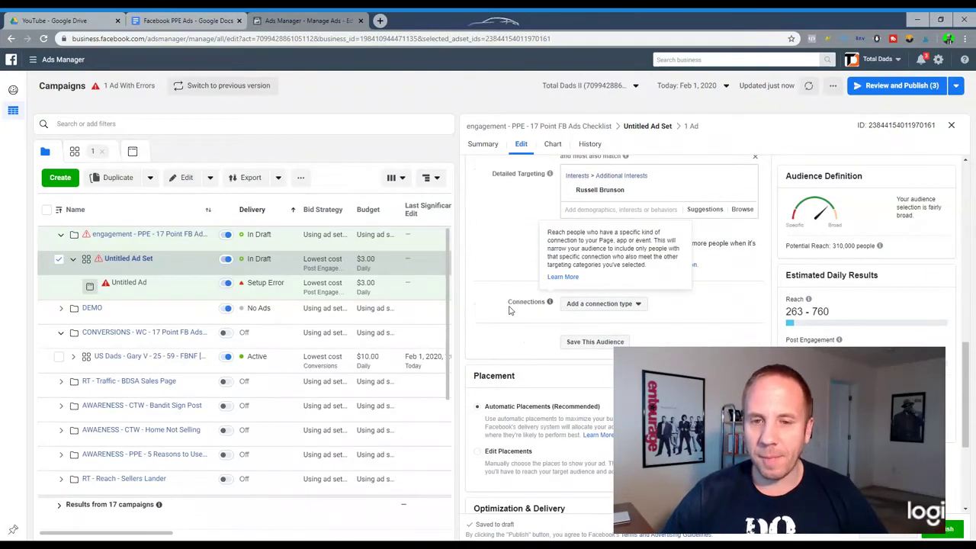
scroll(519, 305, "down", 2)
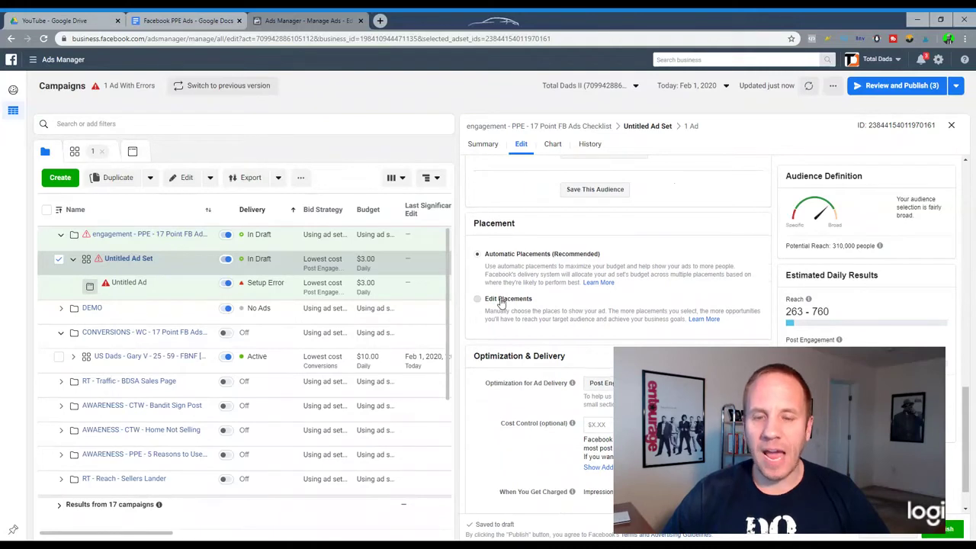
left_click(502, 300)
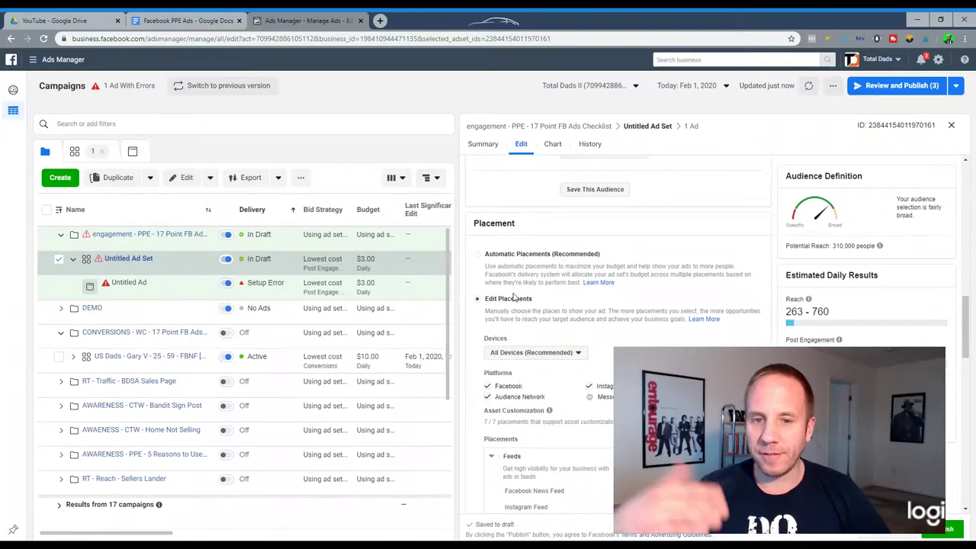
left_click(536, 355)
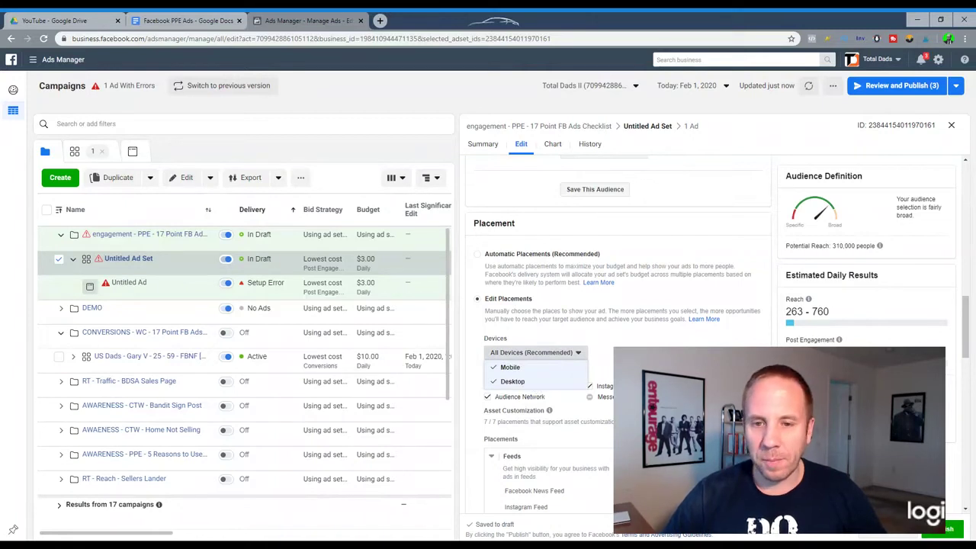
left_click(577, 353)
scroll(644, 314, "down", 3)
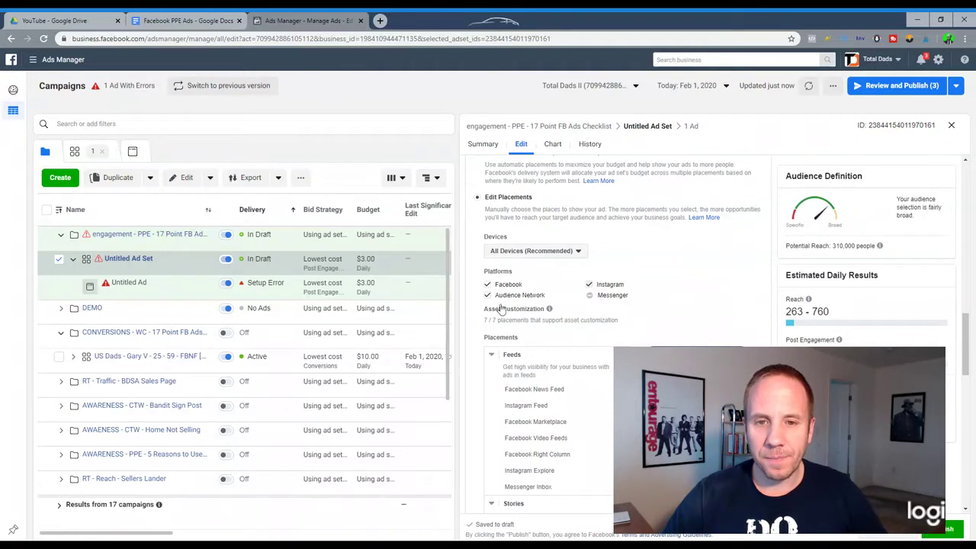
- Remove the Audience Network, Facebook Video Feeds and In-Stream placements
left_click(489, 297)
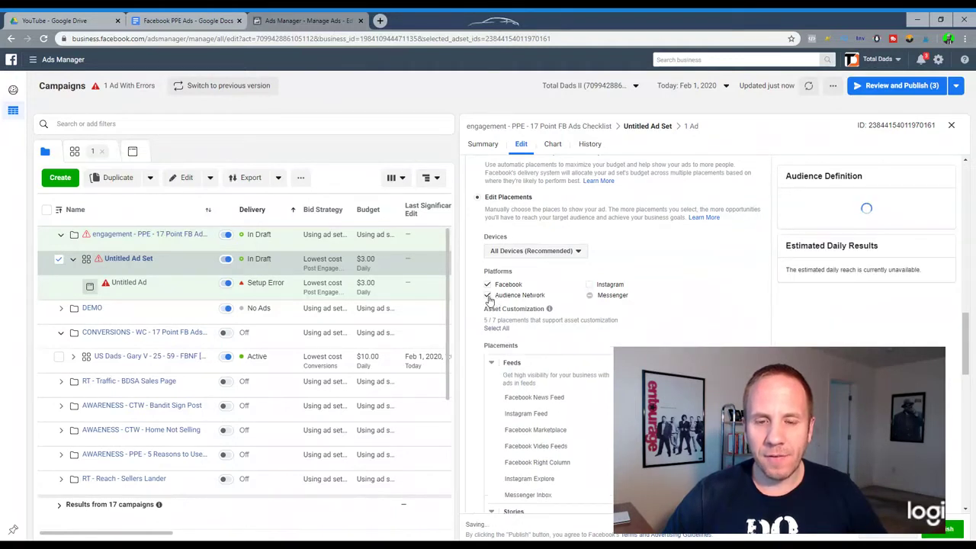
scroll(705, 271, "down", 3)
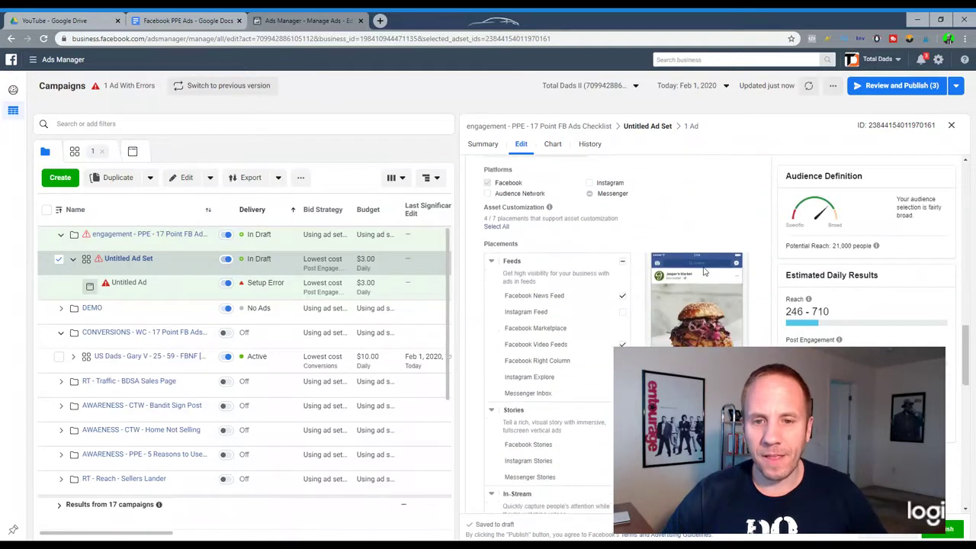
left_click(623, 345)
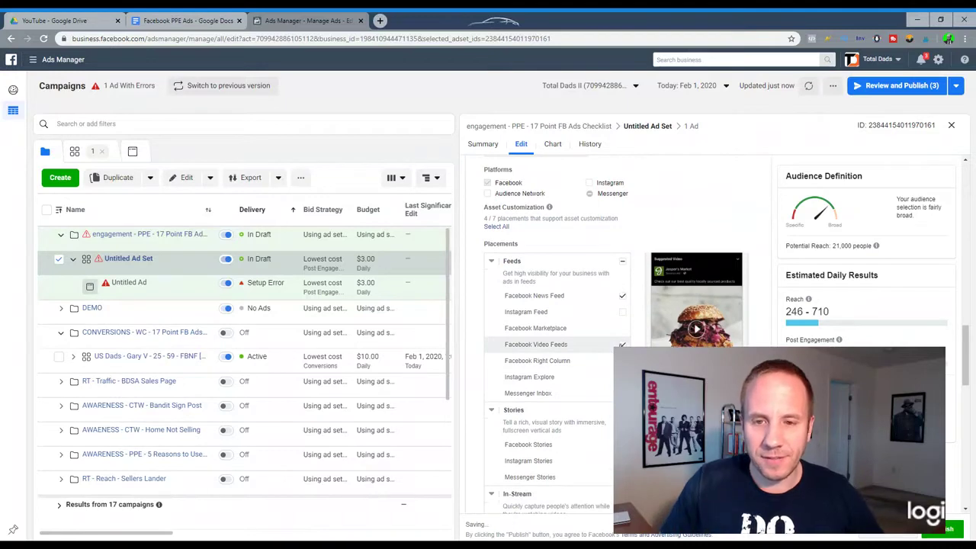
left_click(623, 344)
scroll(623, 341, "down", 3)
scroll(624, 341, "down", 3)
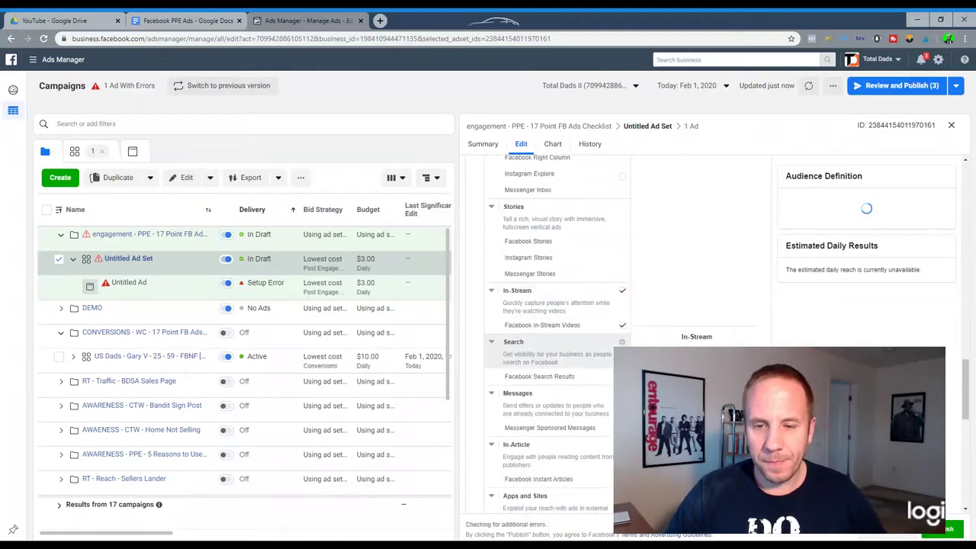
left_click(622, 290)
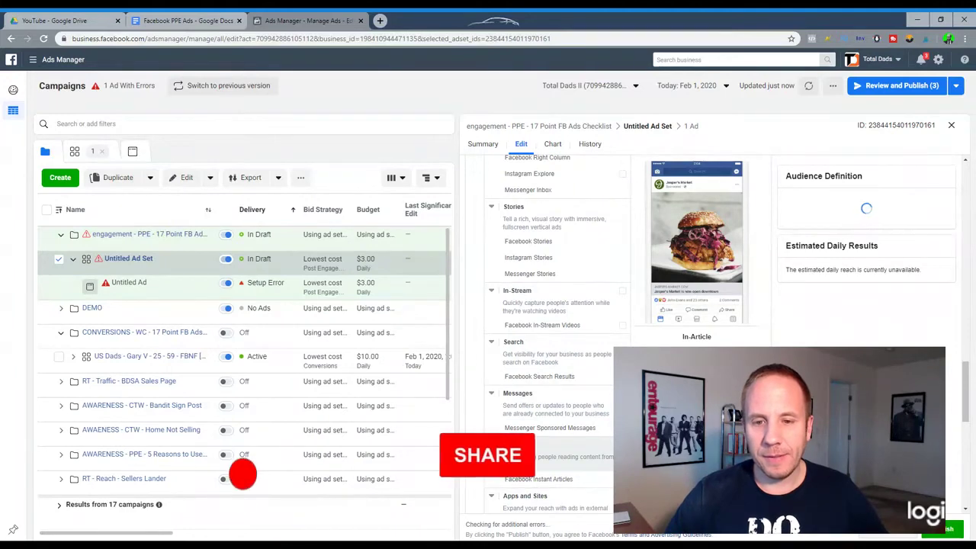
scroll(633, 334, "down", 8)
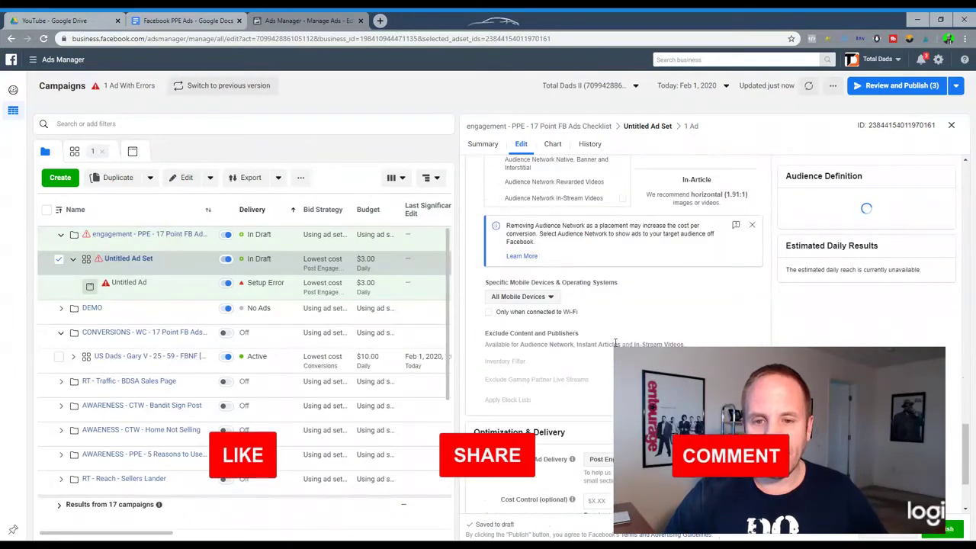
scroll(632, 334, "down", 3)
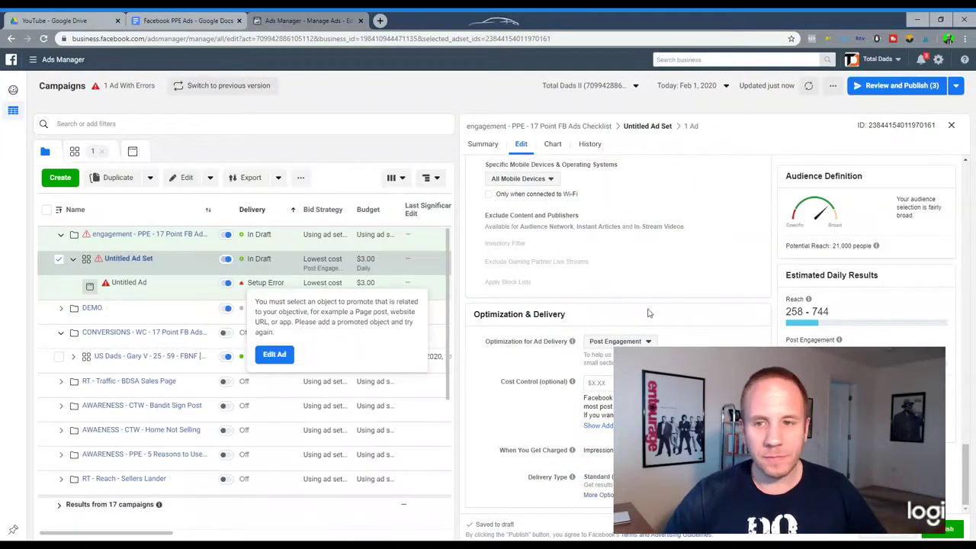
- Rename the ad set to 'US Dads - [interest] - 25- 59 - FBNF [2/1/20]'
scroll(637, 311, "up", 10)
scroll(649, 305, "up", 10)
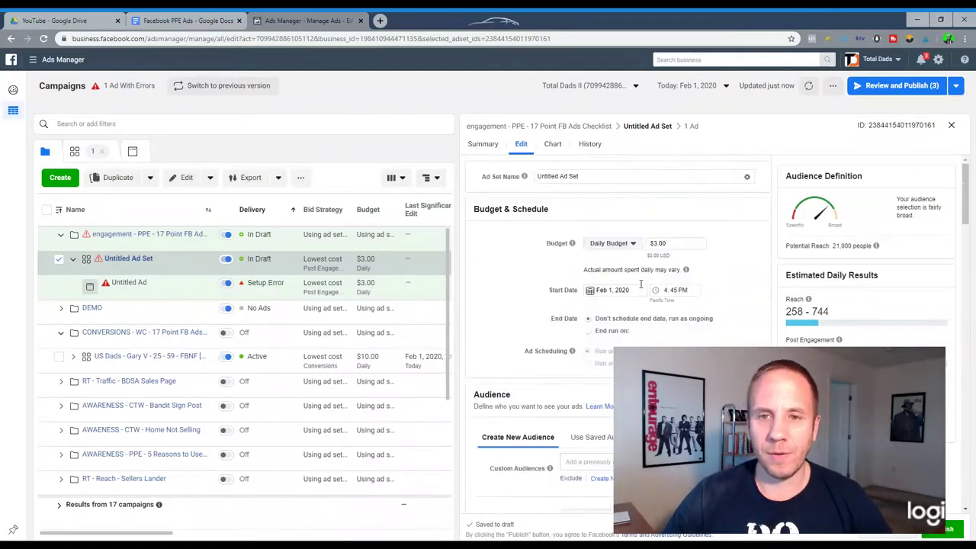
double_click(589, 178)
key("ctrl+a")
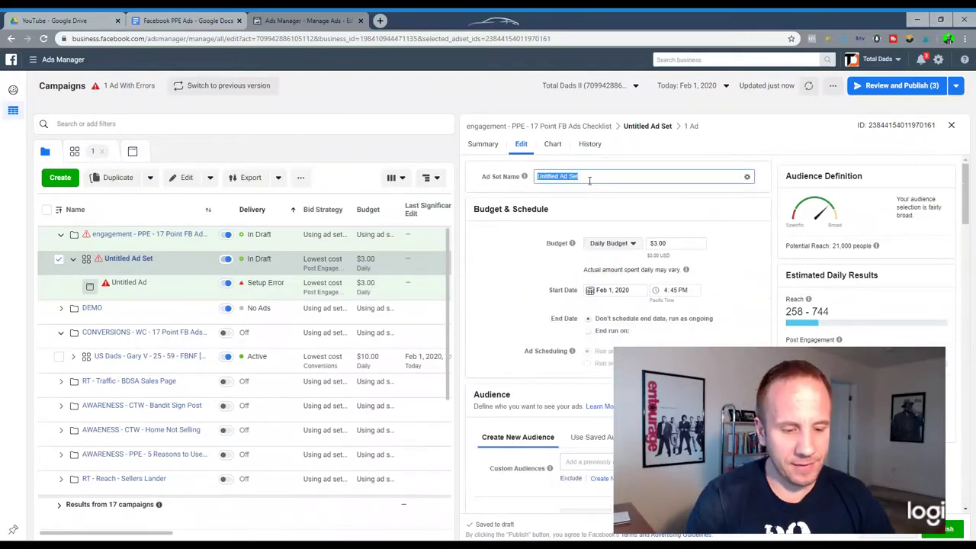
type("US")
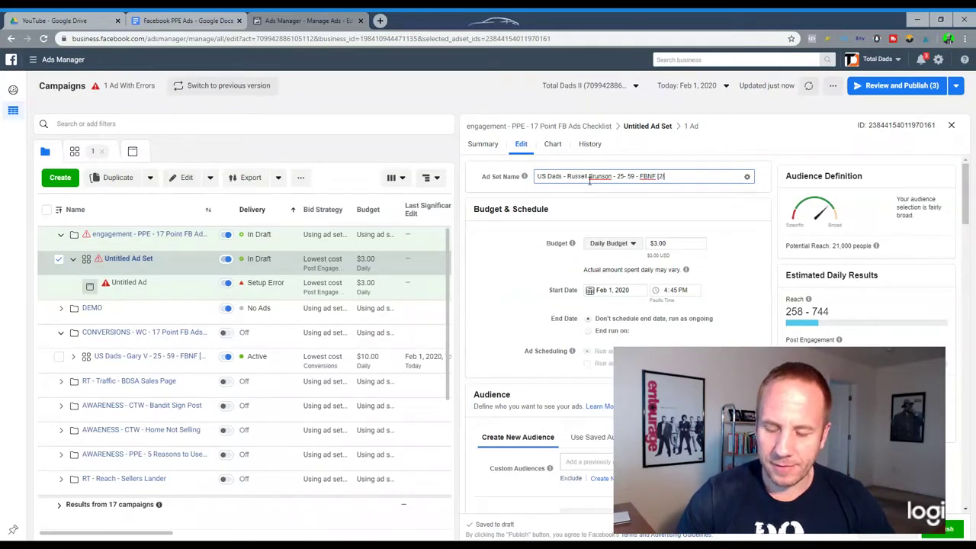
type("20")
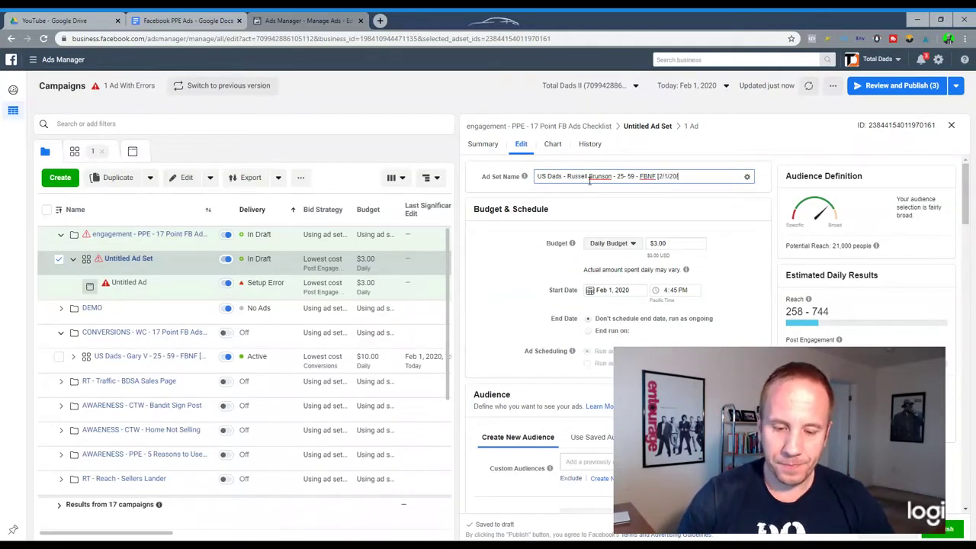
key("Return")
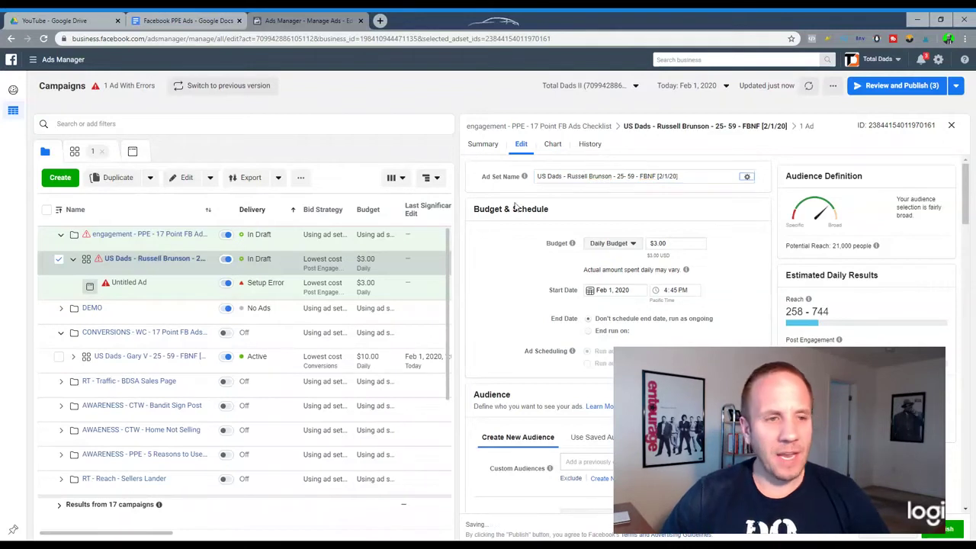
- Open the Untitled Ad's editor on its Create Ad form
left_click(129, 283)
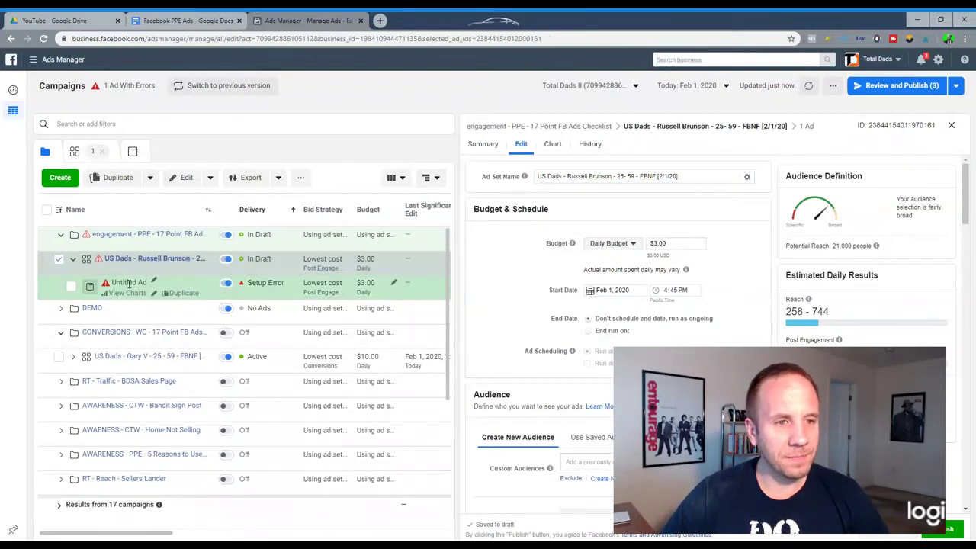
left_click(72, 288)
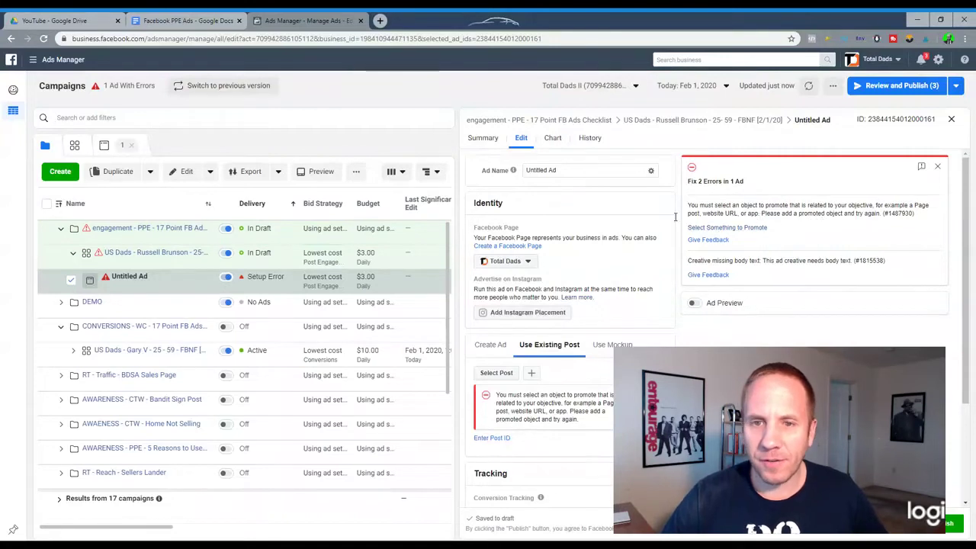
scroll(626, 237, "down", 1)
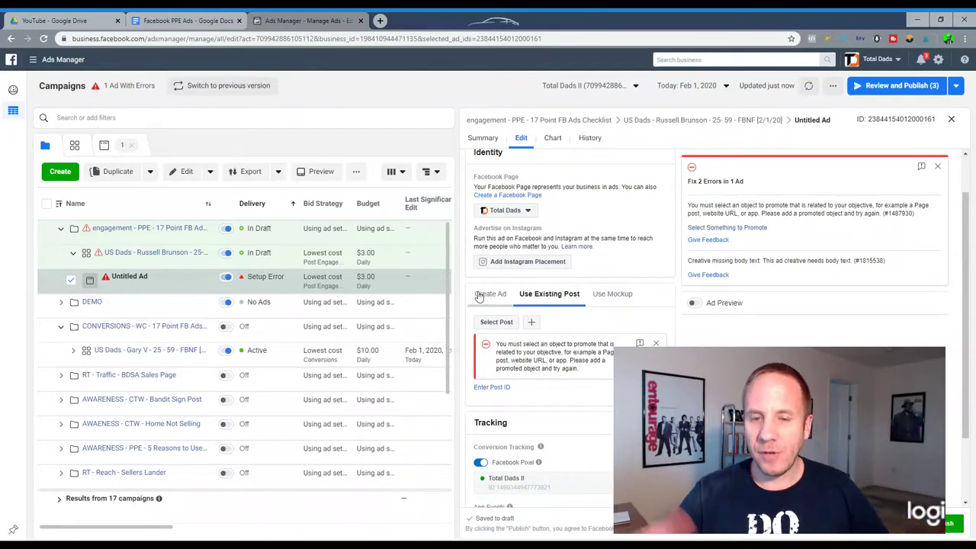
left_click(482, 296)
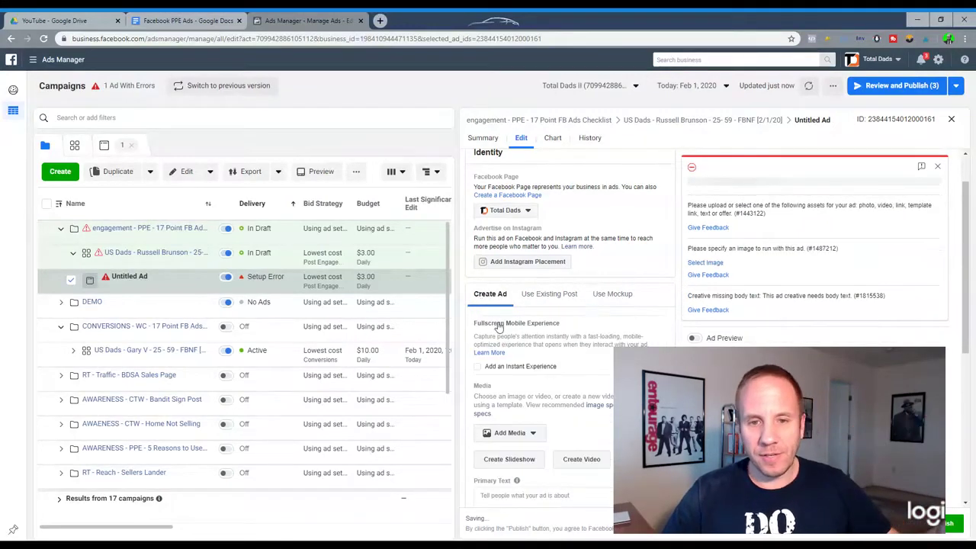
scroll(534, 301, "down", 2)
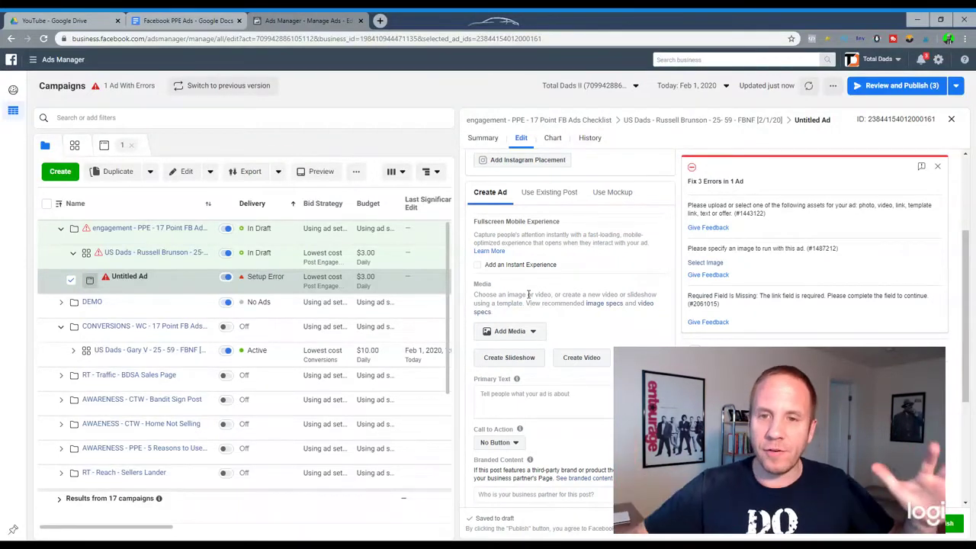
- Attach the existing 'Attention Dadprenuers…' post to the Untitled Ad by pasting its post ID
left_click(549, 192)
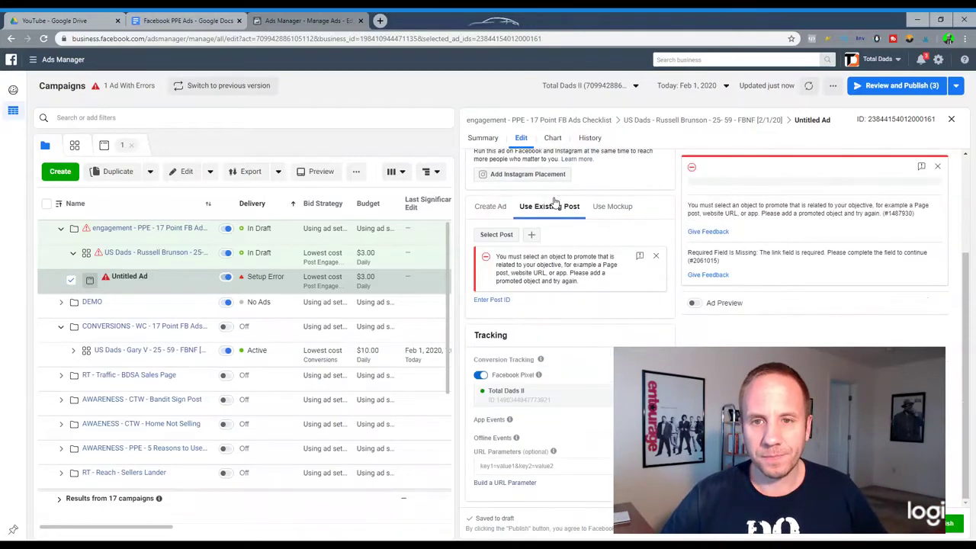
left_click(492, 302)
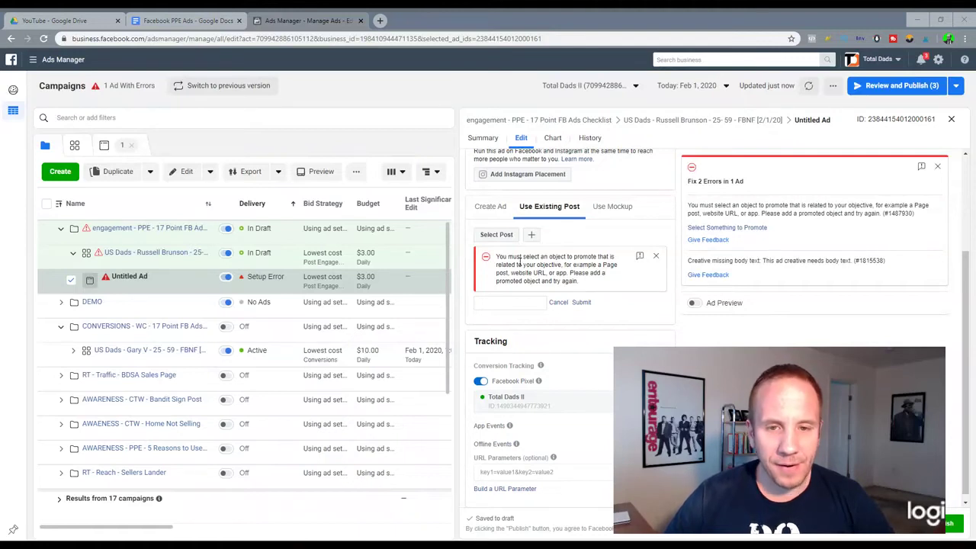
left_click(511, 308)
key("ctrl+v")
left_click(580, 303)
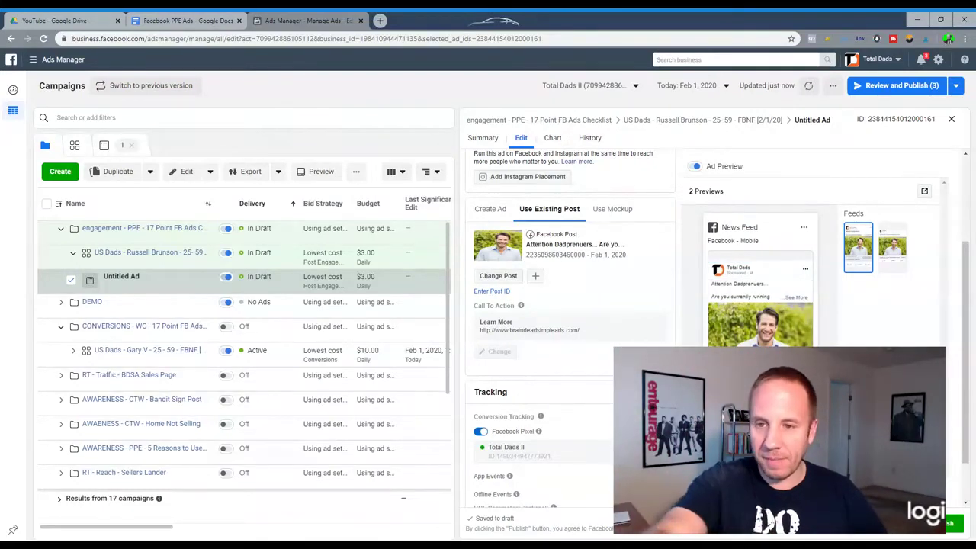
- View the ad's News Feed preview at full size, then close it
mouse_move(758, 333)
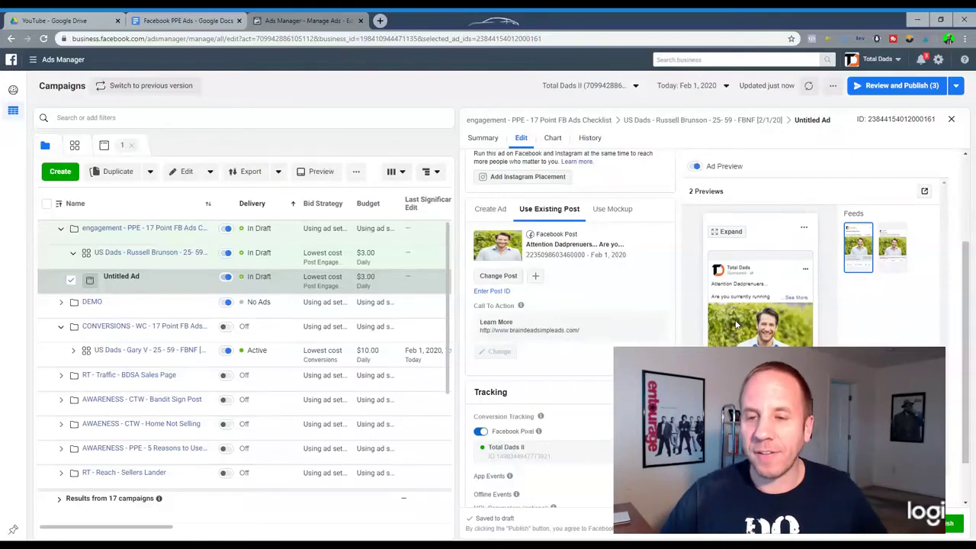
left_click(730, 233)
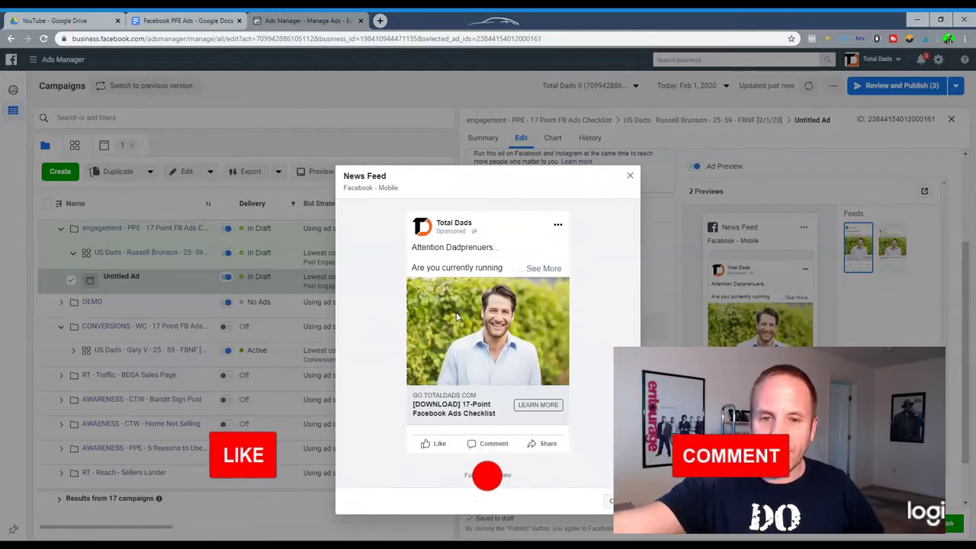
left_click(630, 176)
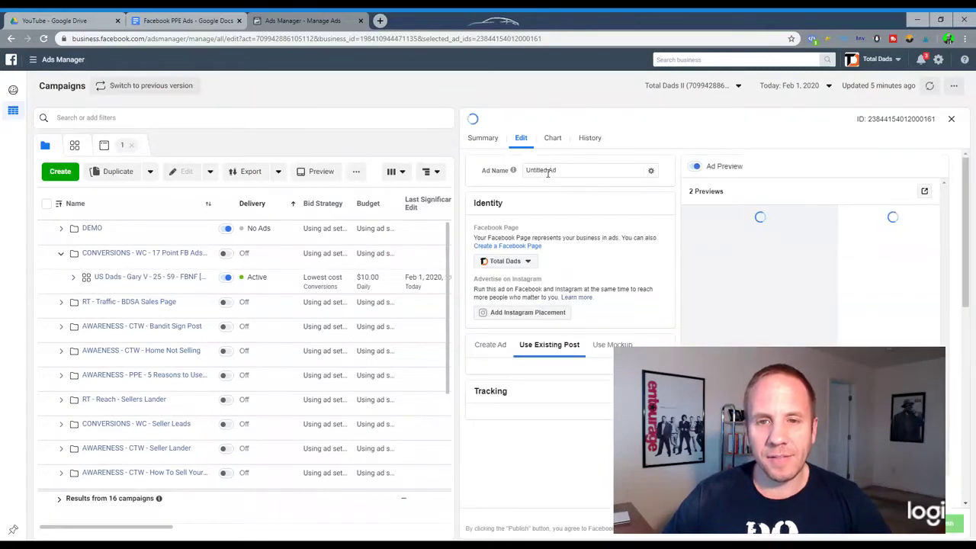
- Rename the ad 'Happy Man - Trees in BG' and close the ad editor
triple_click(548, 171)
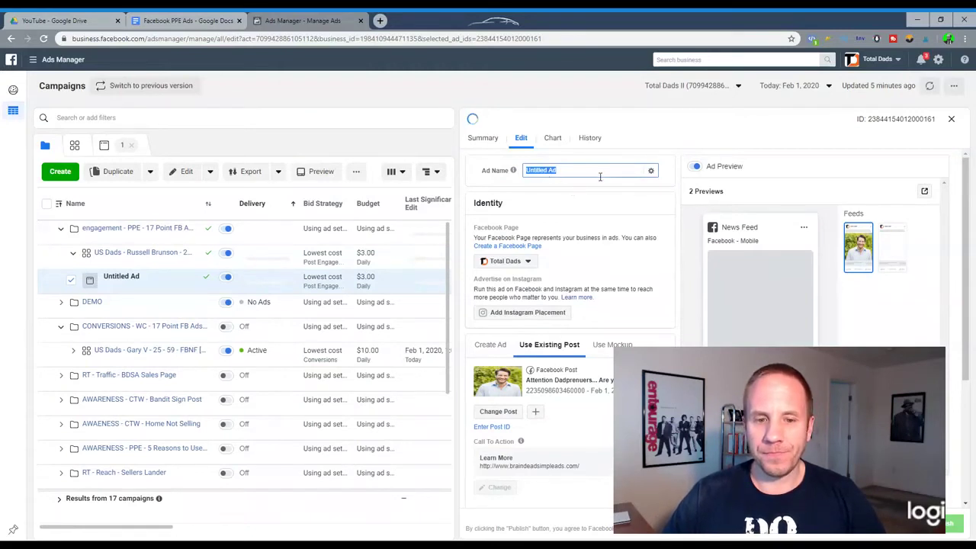
type("Happy Man - Trees in BG")
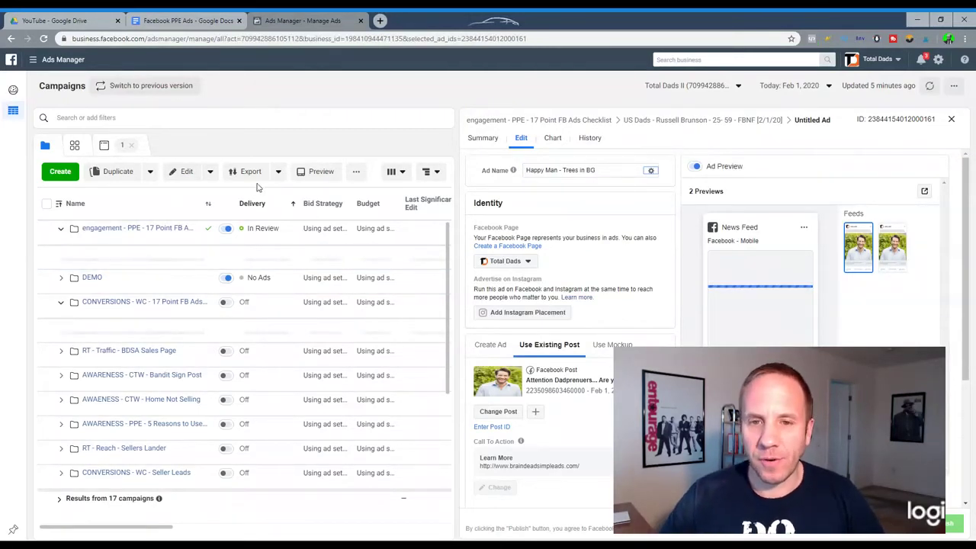
key("Escape")
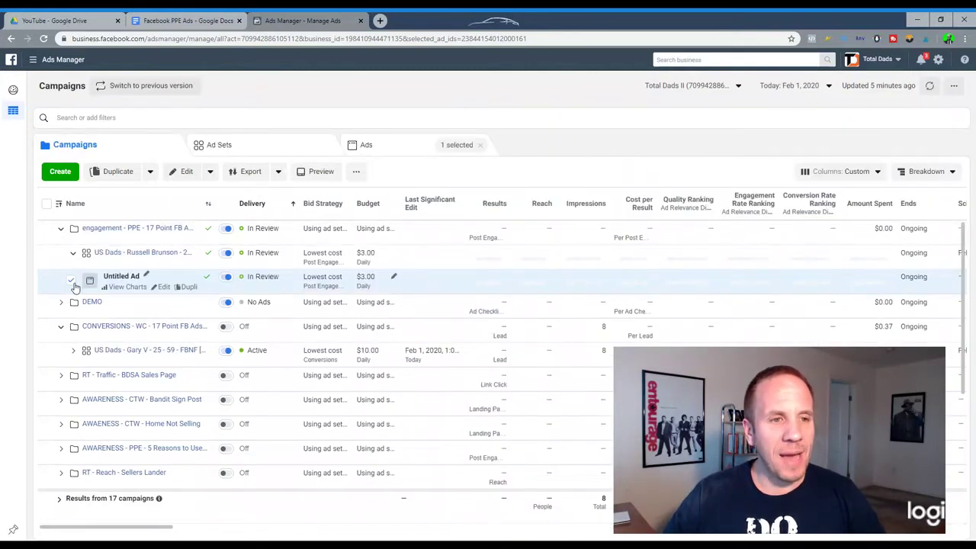
- Duplicate the ad into its original campaign as 'Untitled Ad - Copy'
left_click(108, 172)
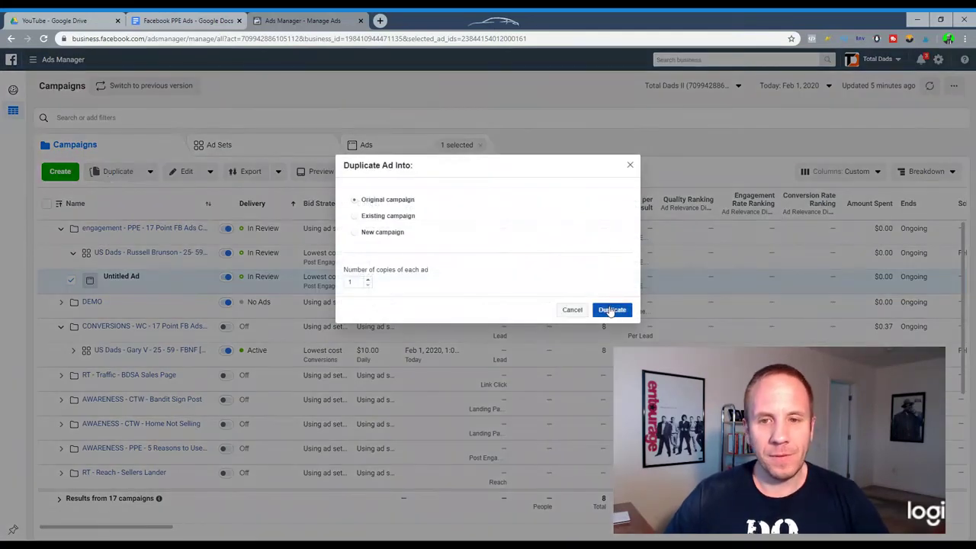
left_click(610, 311)
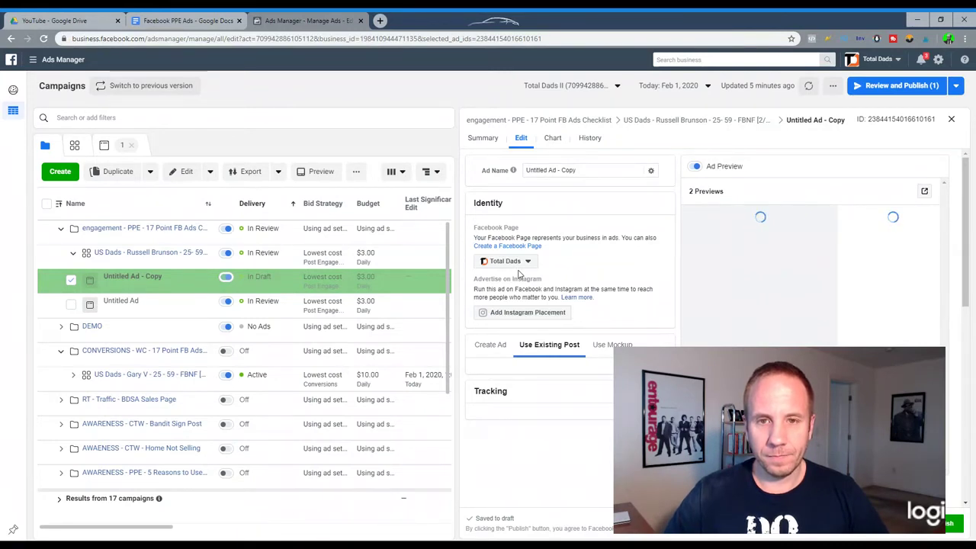
- Point the copied ad at the second existing post by pasting its post ID
scroll(534, 330, "down", 2)
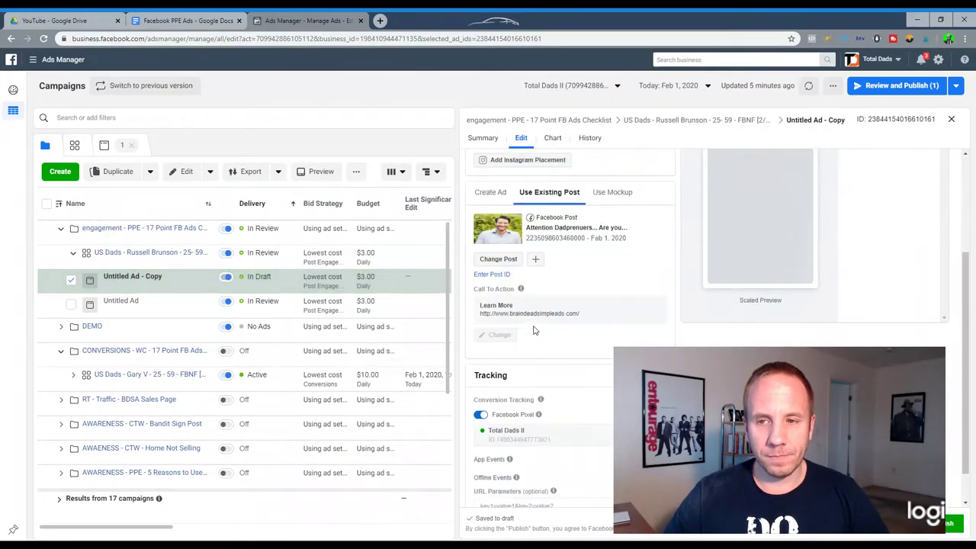
left_click(495, 274)
key("ctrl+v")
left_click(581, 278)
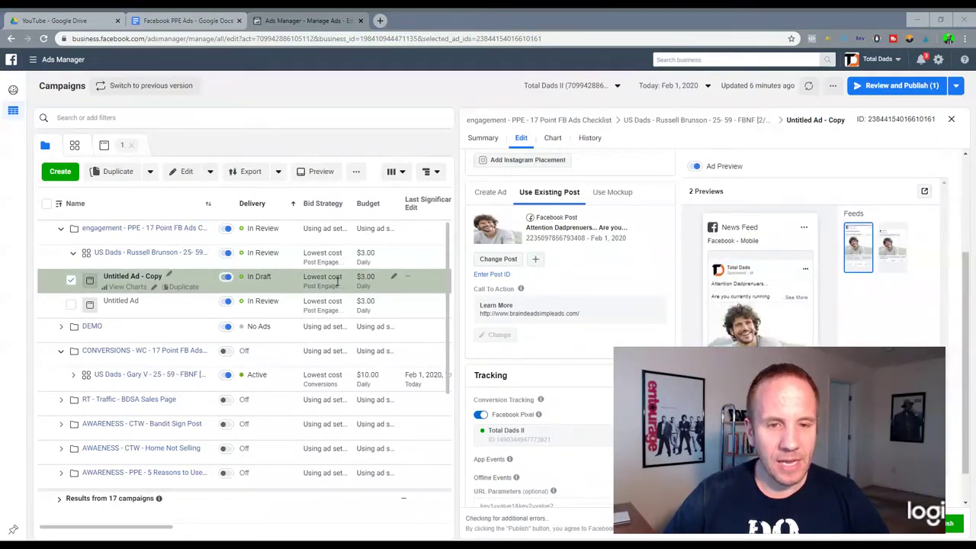
- Rename the copied ad to 'Happy Man - Mountain in BG'
scroll(554, 210, "up", 2)
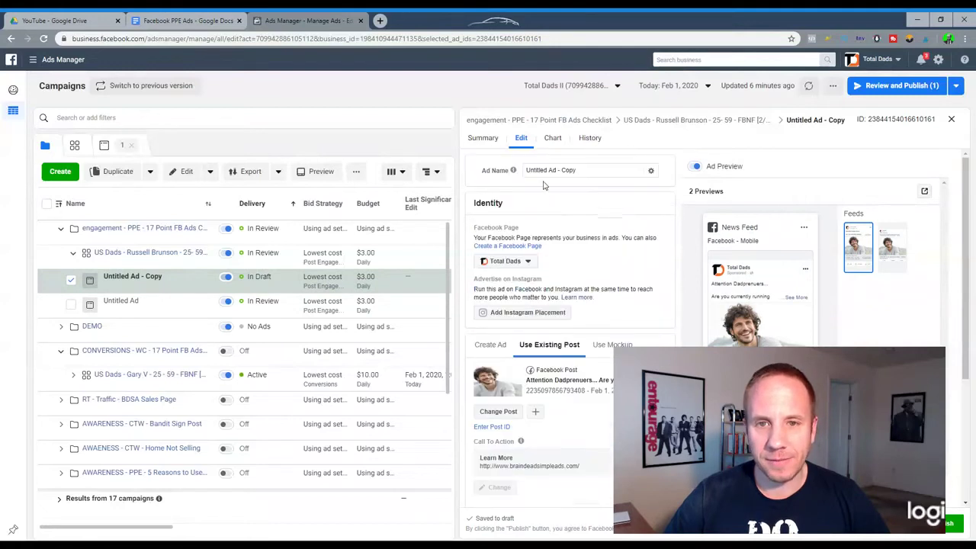
left_click(554, 171)
key("ctrl+a")
key("ctrl+v")
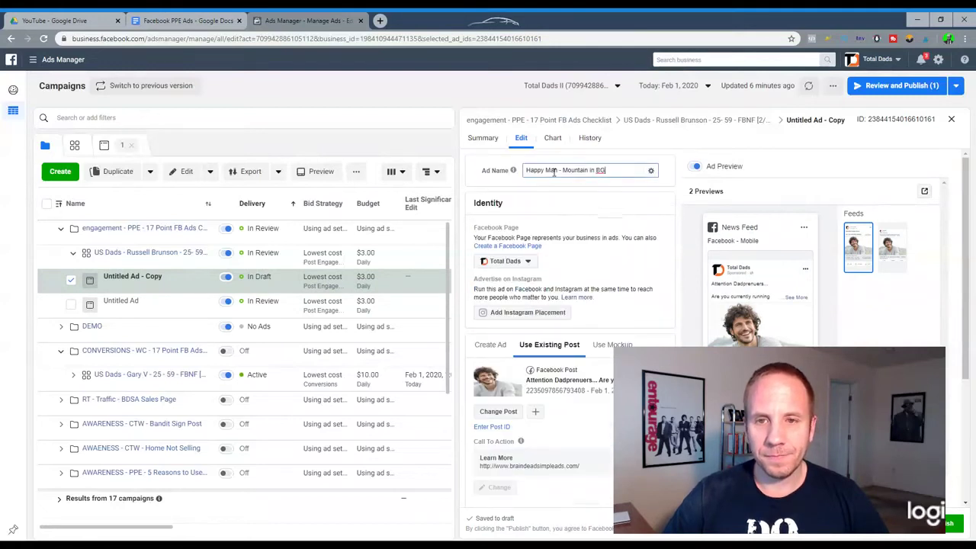
key("Tab")
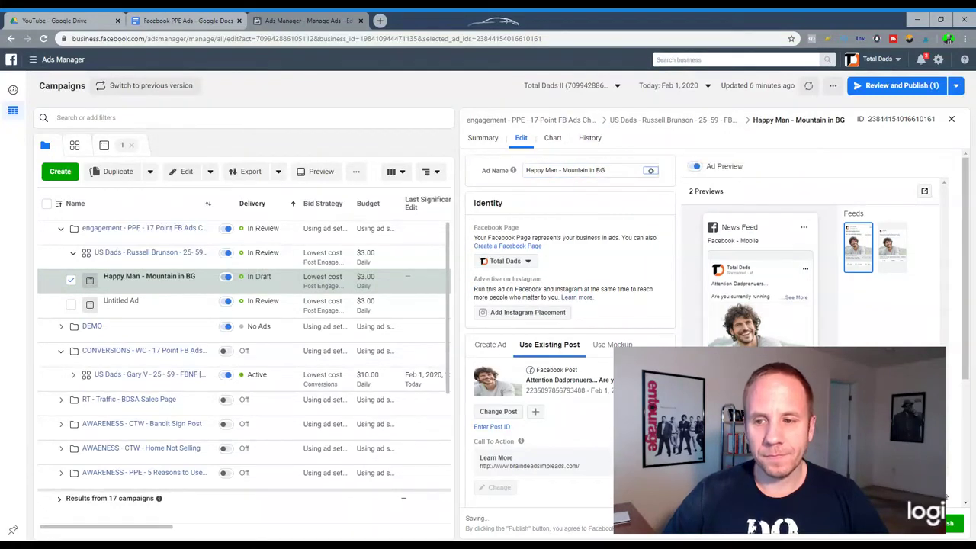